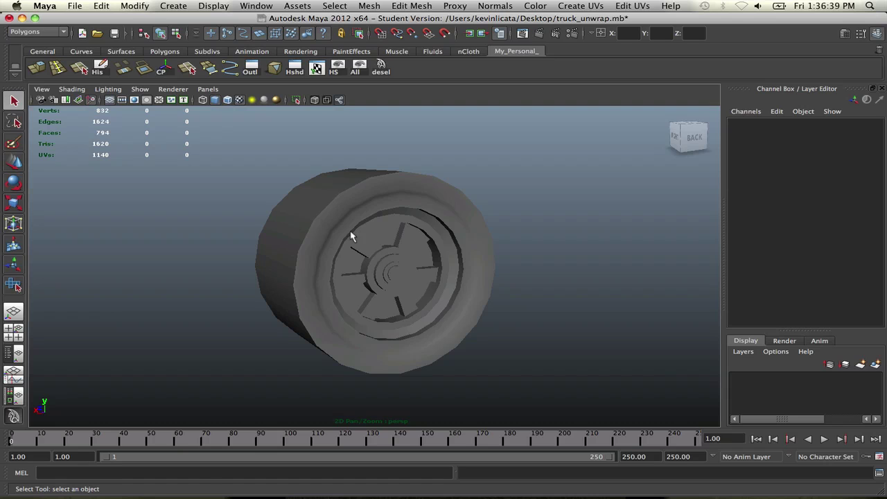
# Assign the checker material to the whole wheel mesh and clear the selection.
pyautogui.keyDown('alt'); pyautogui.moveTo(326, 236); pyautogui.dragTo(349, 233); pyautogui.keyUp('alt')
pyautogui.click(436, 249)
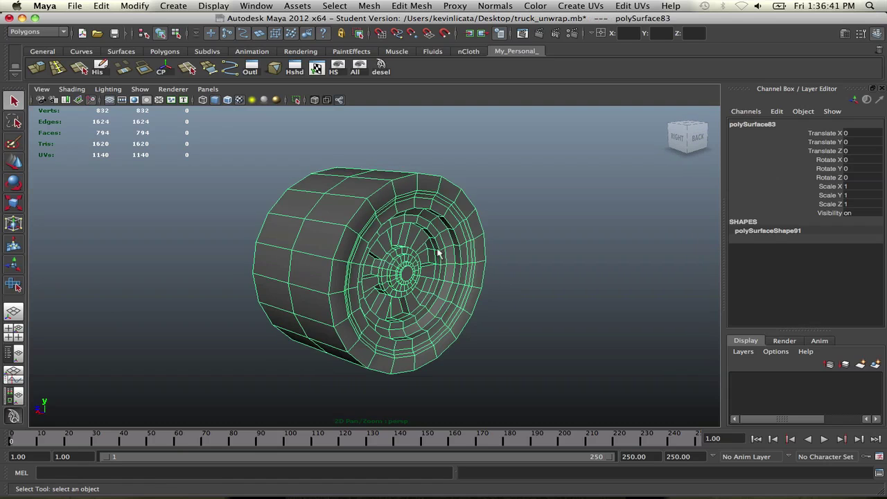
pyautogui.keyDown('alt'); pyautogui.moveTo(534, 246); pyautogui.dragTo(493, 227); pyautogui.keyUp('alt')
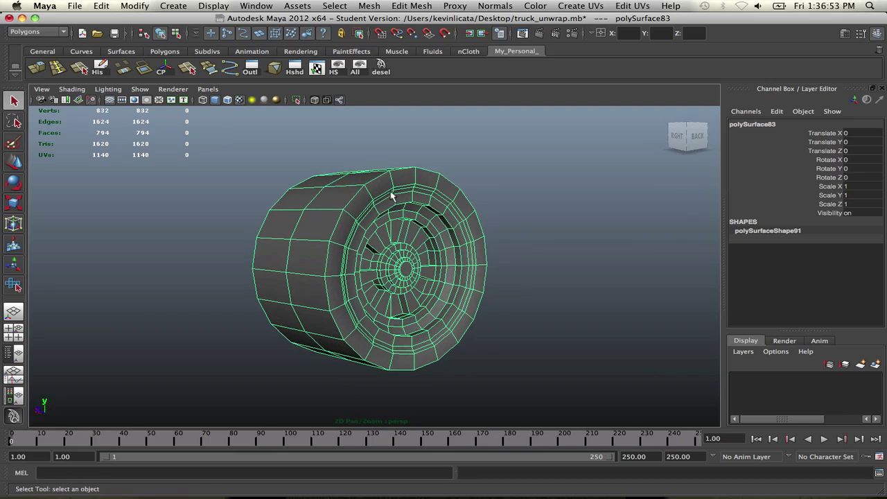
pyautogui.moveTo(391, 193); pyautogui.dragTo(398, 218, button='right')
pyautogui.moveTo(421, 366); pyautogui.dragTo(488, 377, button='right')
pyautogui.keyDown('alt'); pyautogui.moveTo(464, 262); pyautogui.dragTo(445, 279); pyautogui.keyUp('alt')
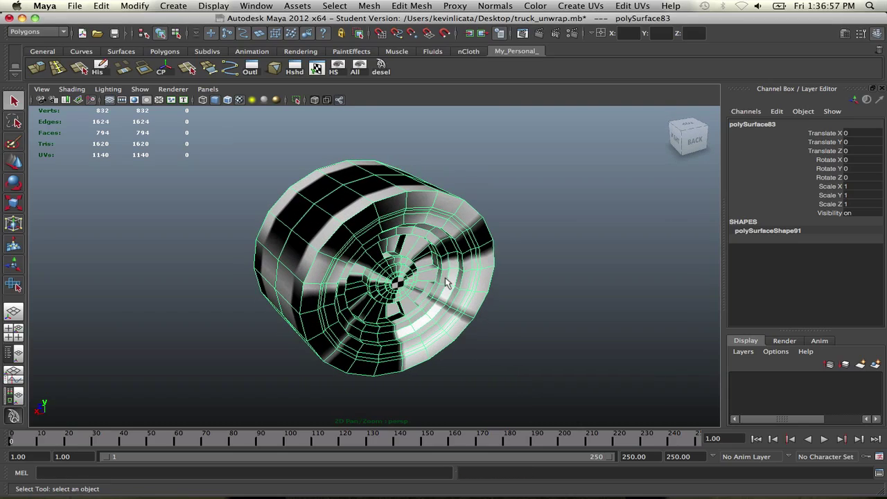
pyautogui.keyDown('alt'); pyautogui.moveTo(370, 260); pyautogui.dragTo(253, 193); pyautogui.keyUp('alt')
pyautogui.keyDown('alt'); pyautogui.moveTo(310, 202); pyautogui.dragTo(475, 217); pyautogui.keyUp('alt')
pyautogui.click(490, 205)
pyautogui.keyDown('alt'); pyautogui.moveTo(365, 223); pyautogui.dragTo(431, 222); pyautogui.keyUp('alt')
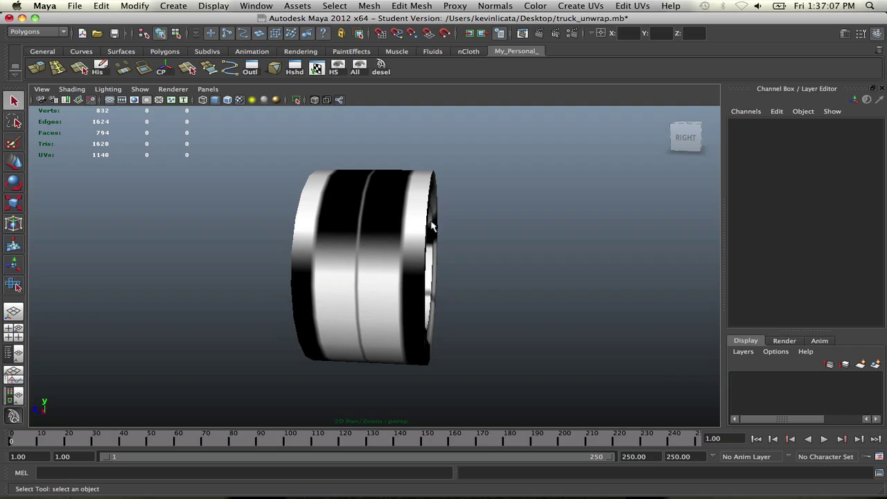
# Hide the other objects above the checkered wheel so that only this wheel stays in the view.
pyautogui.keyDown('alt'); pyautogui.moveTo(413, 193); pyautogui.dragTo(400, 215); pyautogui.keyUp('alt')
pyautogui.scroll(-10, 401, 216)
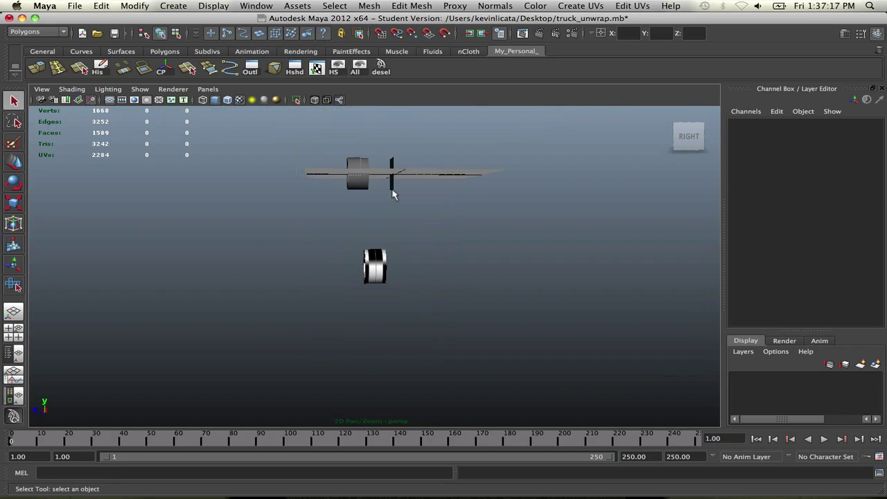
pyautogui.moveTo(330, 143); pyautogui.dragTo(451, 205)
pyautogui.click(341, 72)
pyautogui.keyDown('alt'); pyautogui.moveTo(396, 214); pyautogui.dragTo(432, 283, button='right'); pyautogui.keyUp('alt')
pyautogui.keyDown('alt'); pyautogui.moveTo(432, 277); pyautogui.dragTo(409, 230); pyautogui.keyUp('alt')
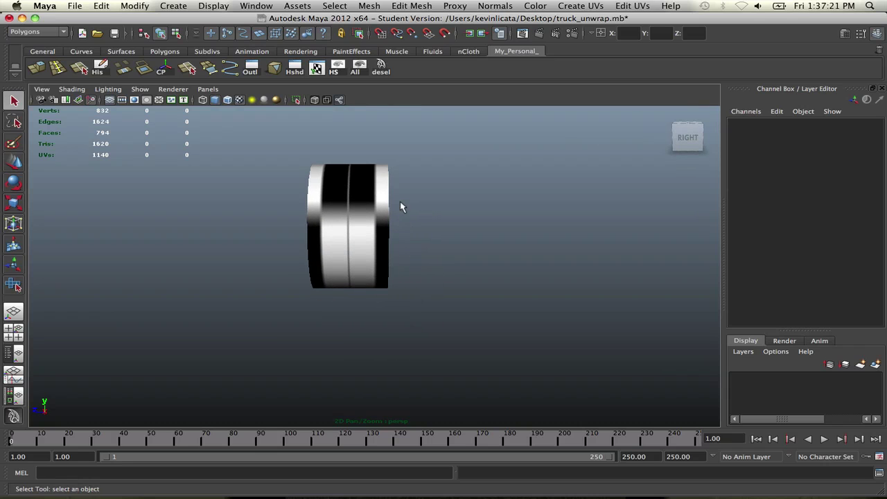
pyautogui.keyDown('alt'); pyautogui.moveTo(402, 205); pyautogui.dragTo(432, 232, button='middle'); pyautogui.keyUp('alt')
pyautogui.scroll(4, 416, 226)
# Select the checkered wheel and switch it to face component mode, viewing the tread straight on.
pyautogui.click(392, 187)
pyautogui.keyDown('alt'); pyautogui.moveTo(416, 191); pyautogui.dragTo(398, 194, button='middle'); pyautogui.keyUp('alt')
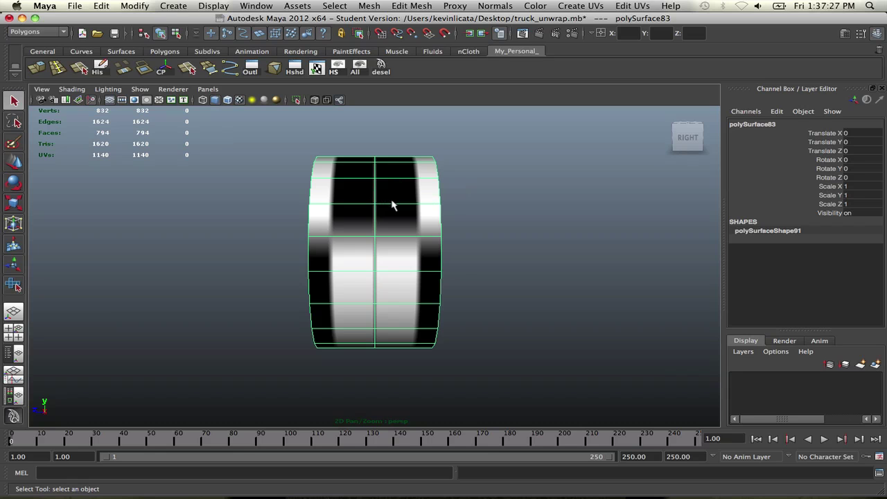
pyautogui.keyDown('alt'); pyautogui.moveTo(433, 204); pyautogui.dragTo(346, 185); pyautogui.keyUp('alt')
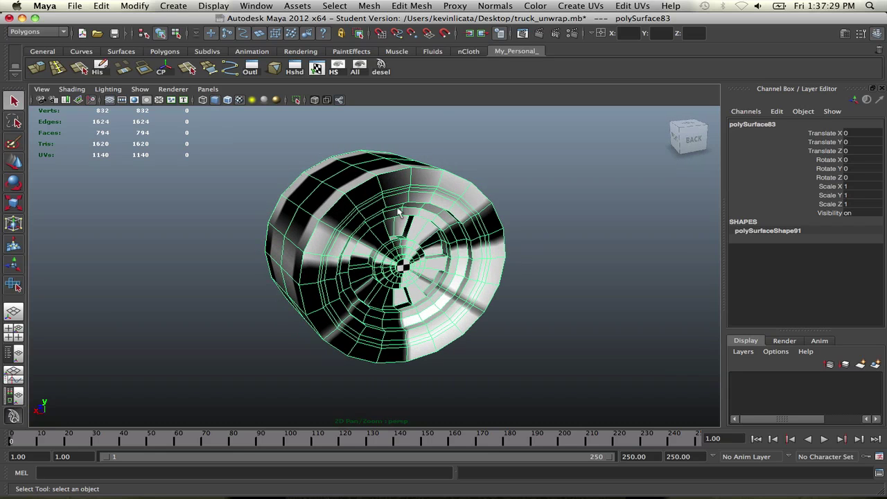
pyautogui.keyDown('alt'); pyautogui.moveTo(430, 295); pyautogui.dragTo(505, 301); pyautogui.keyUp('alt')
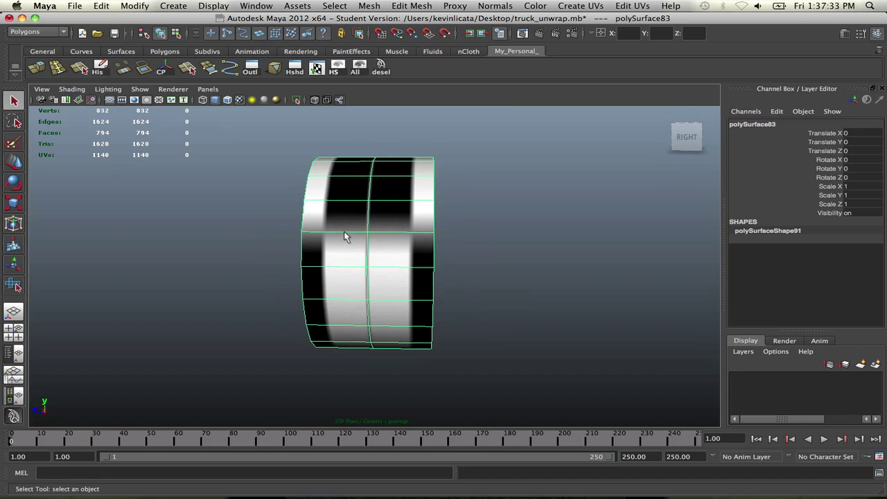
pyautogui.moveTo(347, 236)
pyautogui.keyDown('alt'); pyautogui.mouseDown()
pyautogui.moveTo(368, 234)
pyautogui.moveTo(358, 229)
pyautogui.mouseUp(); pyautogui.keyUp('alt')
pyautogui.moveTo(352, 162); pyautogui.dragTo(352, 181, button='right')
pyautogui.click(351, 172)
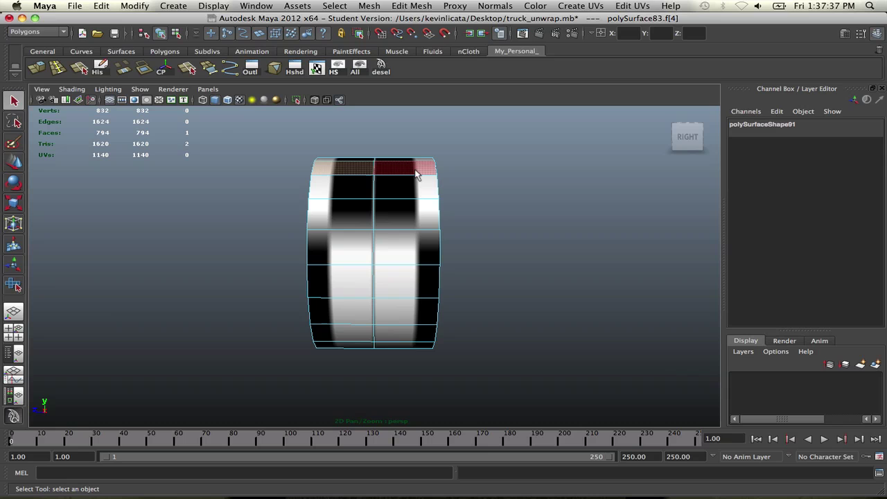
pyautogui.keyDown('shift'); pyautogui.click(414, 171); pyautogui.keyUp('shift')
pyautogui.keyDown('shift'); pyautogui.click(414, 185); pyautogui.keyUp('shift')
pyautogui.keyDown('shift'); pyautogui.click(356, 190); pyautogui.keyUp('shift')
pyautogui.keyDown('shift'); pyautogui.click(359, 212); pyautogui.keyUp('shift')
pyautogui.keyDown('shift'); pyautogui.click(385, 219); pyautogui.keyUp('shift')
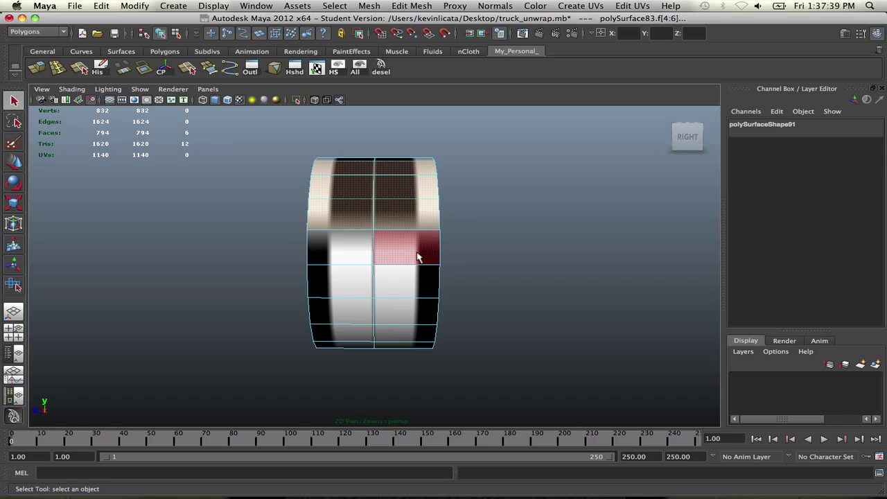
pyautogui.scroll(2, 418, 257)
pyautogui.keyDown('shift'); pyautogui.click(418, 255); pyautogui.keyUp('shift')
pyautogui.keyDown('shift'); pyautogui.click(339, 247); pyautogui.keyUp('shift')
pyautogui.keyDown('alt'); pyautogui.moveTo(361, 302); pyautogui.dragTo(359, 268); pyautogui.keyUp('alt')
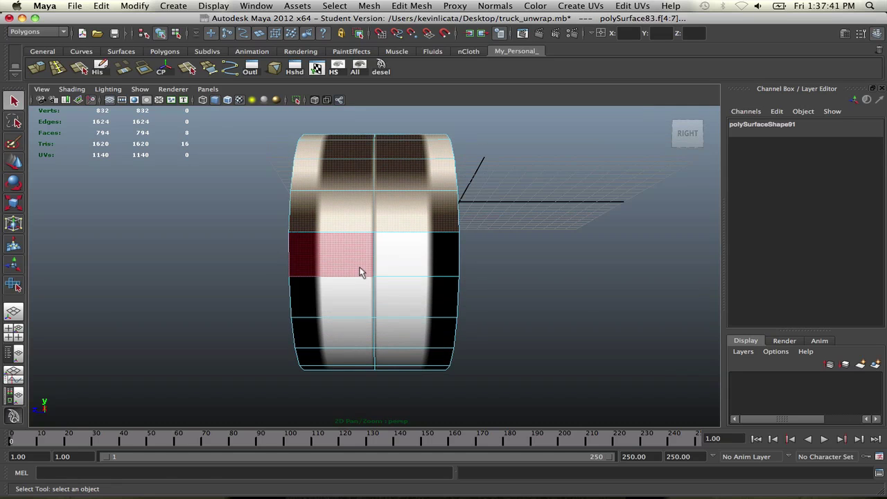
pyautogui.keyDown('shift'); pyautogui.click(360, 267); pyautogui.keyUp('shift')
pyautogui.keyDown('shift'); pyautogui.click(424, 265); pyautogui.keyUp('shift')
pyautogui.keyDown('shift'); pyautogui.click(414, 307); pyautogui.keyUp('shift')
pyautogui.keyDown('shift'); pyautogui.click(331, 298); pyautogui.keyUp('shift')
pyautogui.scroll(-4, 355, 316)
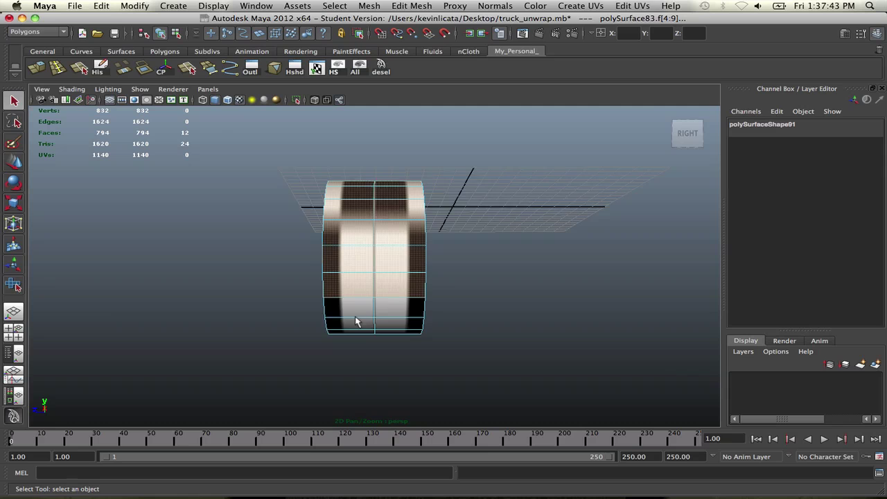
pyautogui.keyDown('alt'); pyautogui.moveTo(443, 218); pyautogui.dragTo(448, 230); pyautogui.keyUp('alt')
pyautogui.click(434, 208)
# Try a marquee selection over the middle of the tread, check the wheel's side for extra faces, and clear the selection.
pyautogui.moveTo(351, 167); pyautogui.dragTo(397, 338)
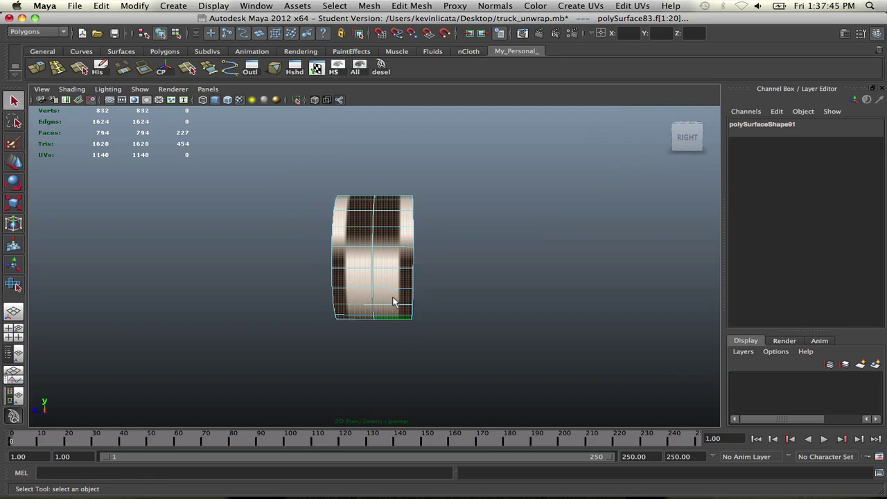
pyautogui.keyDown('alt'); pyautogui.moveTo(392, 298); pyautogui.dragTo(491, 289); pyautogui.keyUp('alt')
pyautogui.scroll(5, 491, 288)
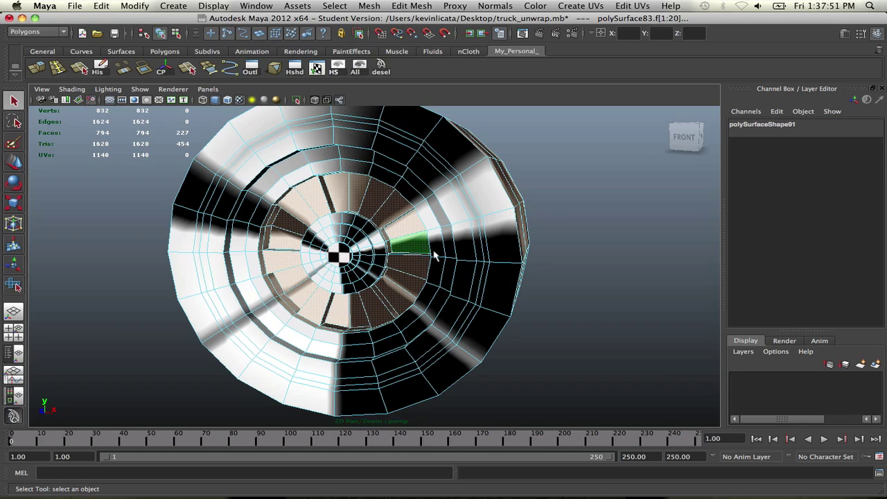
pyautogui.keyDown('alt'); pyautogui.moveTo(435, 256); pyautogui.dragTo(337, 254); pyautogui.keyUp('alt')
pyautogui.scroll(-3, 282, 231)
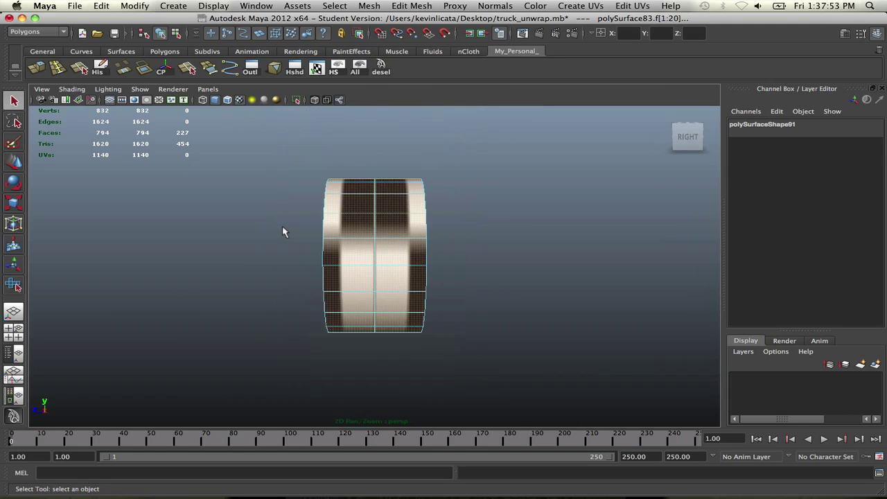
pyautogui.click(300, 240)
# Select every tread face in both columns around the tire's full circumference, leaving the sidewall and rim faces out.
pyautogui.scroll(3, 324, 201)
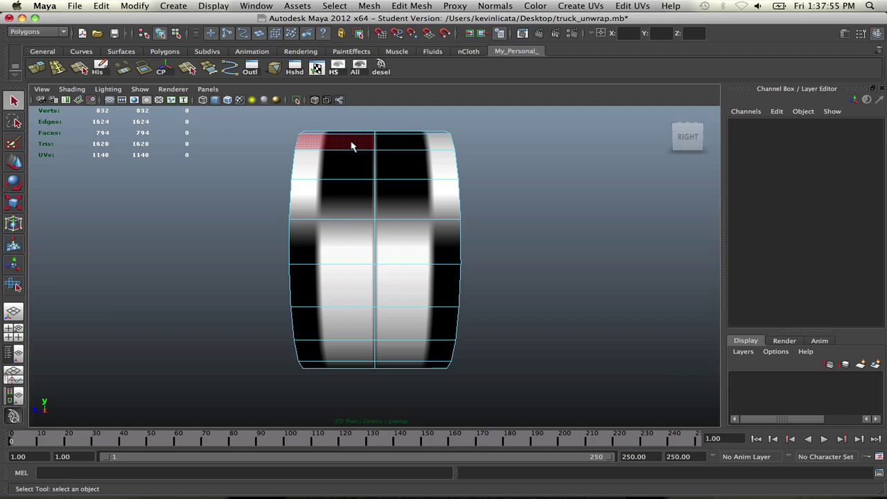
pyautogui.click(351, 142)
pyautogui.keyDown('shift'); pyautogui.click(402, 143); pyautogui.keyUp('shift')
pyautogui.keyDown('shift'); pyautogui.click(379, 175); pyautogui.keyUp('shift')
pyautogui.keyDown('shift'); pyautogui.click(362, 171); pyautogui.keyUp('shift')
pyautogui.keyDown('shift'); pyautogui.click(374, 196); pyautogui.keyUp('shift')
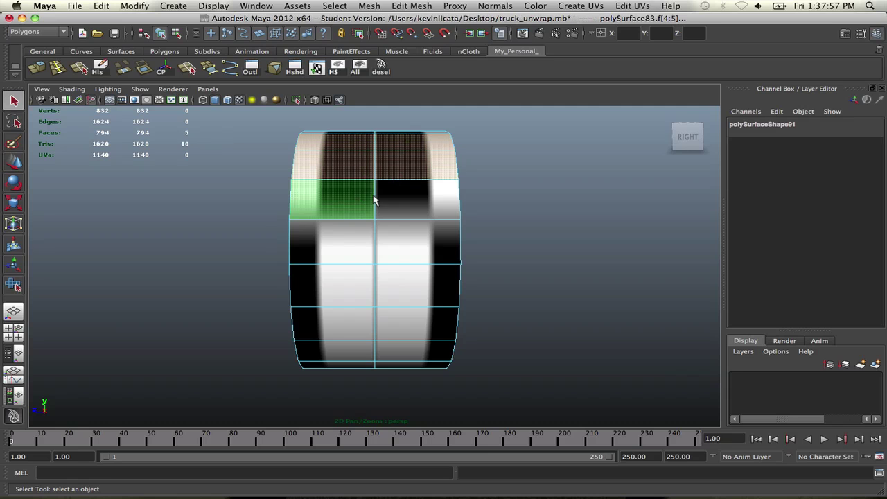
pyautogui.keyDown('shift'); pyautogui.click(382, 201); pyautogui.keyUp('shift')
pyautogui.keyDown('shift'); pyautogui.click(386, 244); pyautogui.keyUp('shift')
pyautogui.keyDown('shift'); pyautogui.click(355, 246); pyautogui.keyUp('shift')
pyautogui.keyDown('shift'); pyautogui.click(342, 287); pyautogui.keyUp('shift')
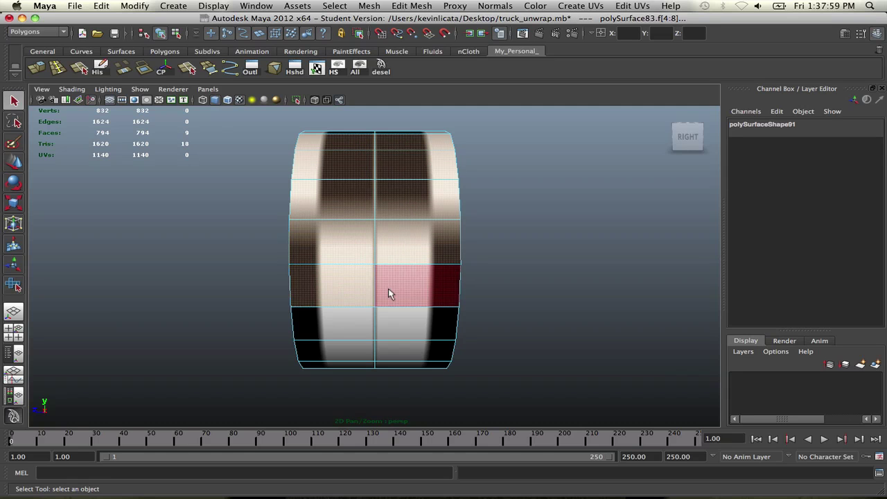
pyautogui.keyDown('shift'); pyautogui.click(388, 288); pyautogui.keyUp('shift')
pyautogui.keyDown('alt'); pyautogui.moveTo(388, 288); pyautogui.dragTo(390, 279); pyautogui.keyUp('alt')
pyautogui.keyDown('shift'); pyautogui.click(404, 302); pyautogui.keyUp('shift')
pyautogui.keyDown('shift'); pyautogui.click(360, 301); pyautogui.keyUp('shift')
pyautogui.keyDown('shift'); pyautogui.click(357, 329); pyautogui.keyUp('shift')
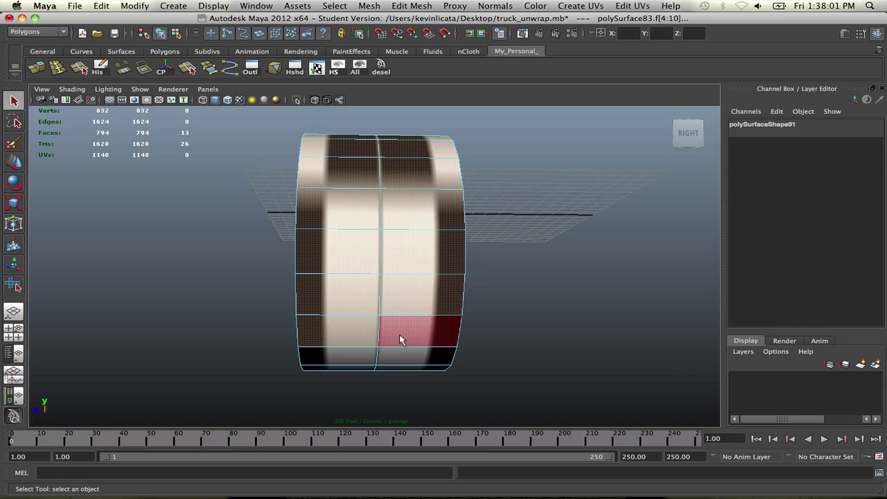
pyautogui.keyDown('shift'); pyautogui.click(400, 335); pyautogui.keyUp('shift')
pyautogui.keyDown('alt'); pyautogui.moveTo(406, 337); pyautogui.dragTo(405, 325); pyautogui.keyUp('alt')
pyautogui.keyDown('shift'); pyautogui.click(402, 341); pyautogui.keyUp('shift')
pyautogui.keyDown('shift'); pyautogui.click(353, 347); pyautogui.keyUp('shift')
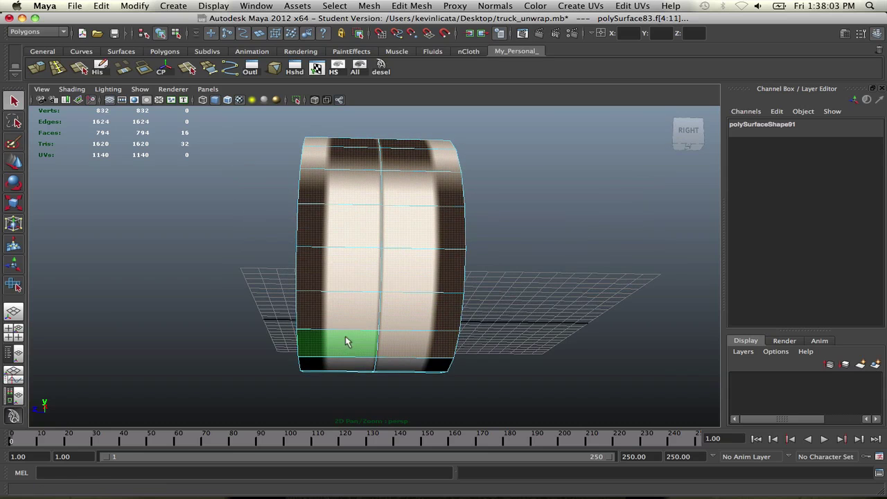
pyautogui.keyDown('alt'); pyautogui.moveTo(345, 336); pyautogui.dragTo(343, 327); pyautogui.keyUp('alt')
pyautogui.keyDown('shift'); pyautogui.click(342, 327); pyautogui.keyUp('shift')
pyautogui.keyDown('shift'); pyautogui.click(410, 320); pyautogui.keyUp('shift')
pyautogui.keyDown('shift'); pyautogui.click(408, 352); pyautogui.keyUp('shift')
pyautogui.keyDown('shift'); pyautogui.click(362, 350); pyautogui.keyUp('shift')
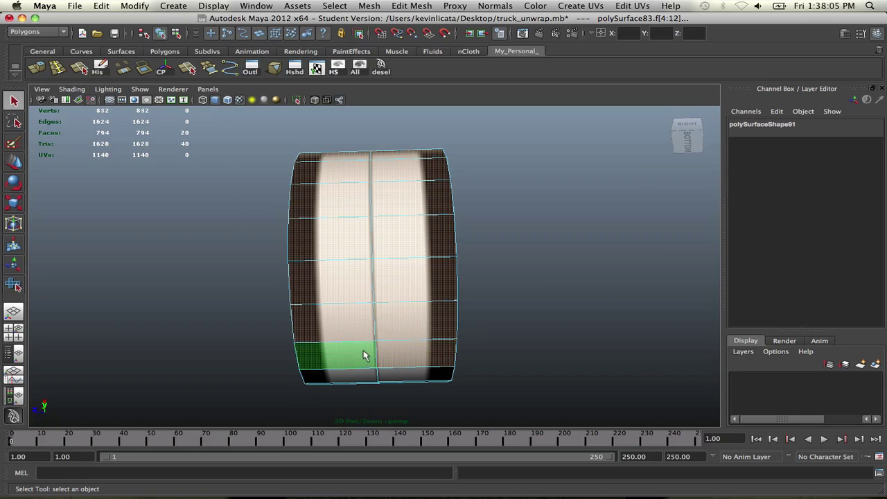
pyautogui.keyDown('shift'); pyautogui.click(339, 376); pyautogui.keyUp('shift')
pyautogui.keyDown('shift'); pyautogui.click(414, 375); pyautogui.keyUp('shift')
pyautogui.keyDown('alt'); pyautogui.moveTo(414, 374); pyautogui.dragTo(401, 316); pyautogui.keyUp('alt')
pyautogui.keyDown('shift'); pyautogui.click(401, 316); pyautogui.keyUp('shift')
pyautogui.keyDown('shift'); pyautogui.click(334, 309); pyautogui.keyUp('shift')
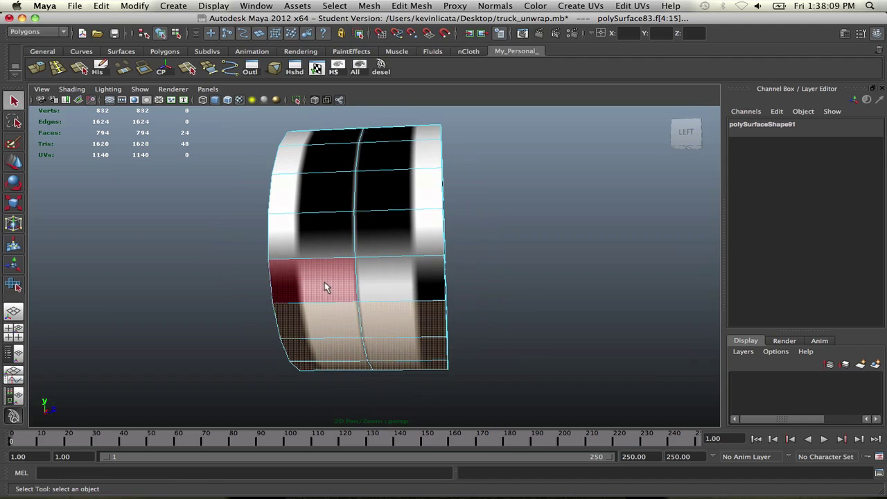
pyautogui.keyDown('shift'); pyautogui.click(326, 287); pyautogui.keyUp('shift')
pyautogui.keyDown('shift'); pyautogui.click(382, 276); pyautogui.keyUp('shift')
pyautogui.keyDown('shift'); pyautogui.click(380, 246); pyautogui.keyUp('shift')
pyautogui.keyDown('shift'); pyautogui.click(340, 235); pyautogui.keyUp('shift')
pyautogui.keyDown('alt'); pyautogui.moveTo(368, 208); pyautogui.dragTo(377, 241); pyautogui.keyUp('alt')
pyautogui.keyDown('shift'); pyautogui.click(396, 271); pyautogui.keyUp('shift')
pyautogui.keyDown('shift'); pyautogui.click(328, 265); pyautogui.keyUp('shift')
pyautogui.keyDown('shift'); pyautogui.click(333, 222); pyautogui.keyUp('shift')
pyautogui.keyDown('shift'); pyautogui.click(383, 220); pyautogui.keyUp('shift')
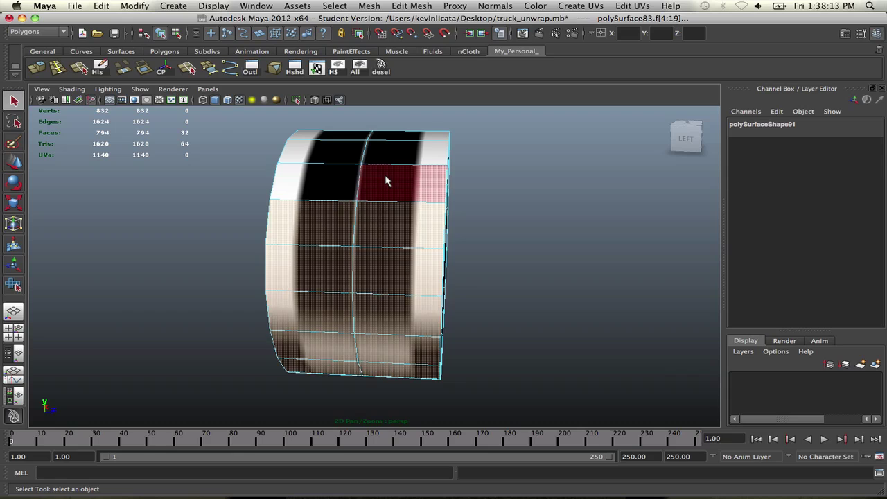
pyautogui.keyDown('alt'); pyautogui.moveTo(337, 182); pyautogui.dragTo(362, 192); pyautogui.keyUp('alt')
pyautogui.keyDown('shift'); pyautogui.click(348, 210); pyautogui.keyUp('shift')
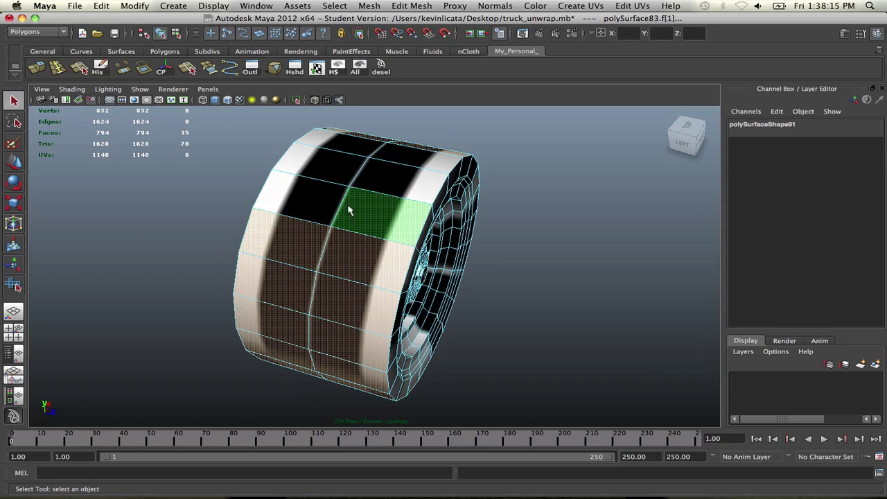
pyautogui.keyDown('shift'); pyautogui.click(319, 199); pyautogui.keyUp('shift')
pyautogui.keyDown('shift'); pyautogui.click(324, 174); pyautogui.keyUp('shift')
pyautogui.keyDown('shift'); pyautogui.click(390, 186); pyautogui.keyUp('shift')
pyautogui.keyDown('alt'); pyautogui.moveTo(412, 170); pyautogui.dragTo(395, 174); pyautogui.keyUp('alt')
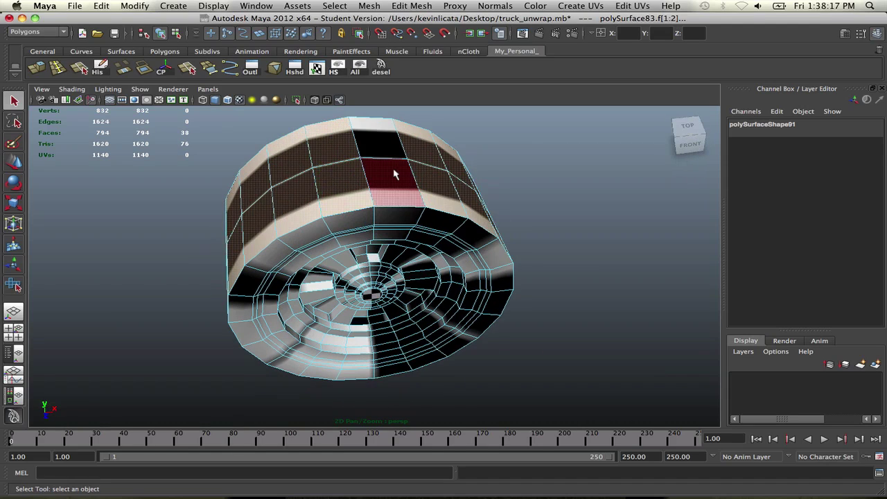
pyautogui.keyDown('shift'); pyautogui.click(395, 173); pyautogui.keyUp('shift')
pyautogui.keyDown('shift'); pyautogui.click(384, 148); pyautogui.keyUp('shift')
pyautogui.keyDown('alt'); pyautogui.moveTo(461, 242); pyautogui.dragTo(347, 202); pyautogui.keyUp('alt')
pyautogui.scroll(-5, 312, 214)
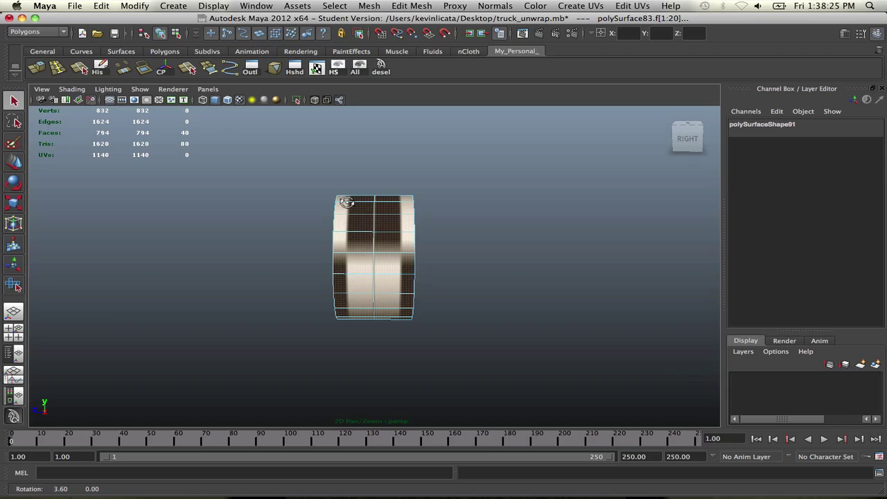
pyautogui.scroll(2, 366, 162)
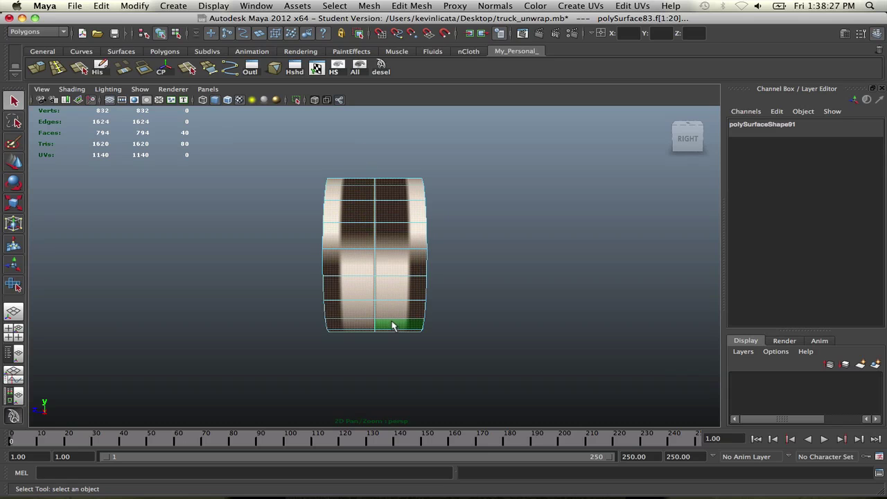
# Apply a planar UV mapping to the selected tread faces, fitted to the bounding box and projected from the Y axis.
pyautogui.click(585, 5)
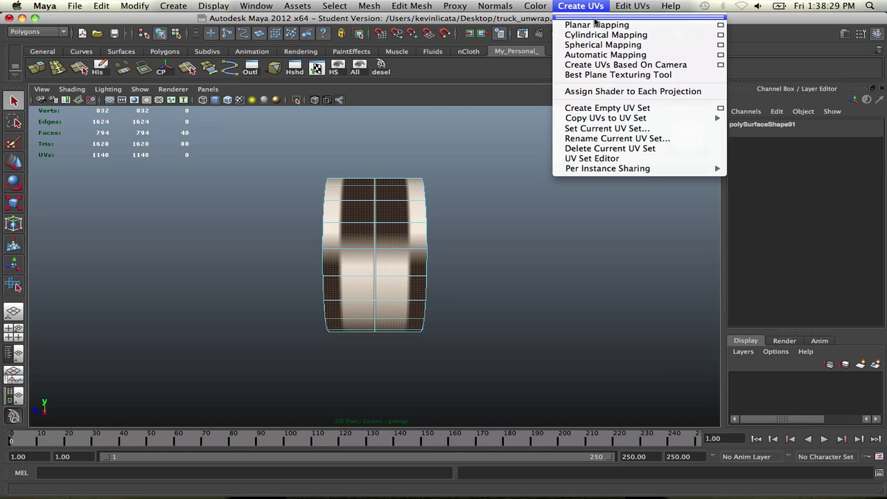
pyautogui.click(721, 25)
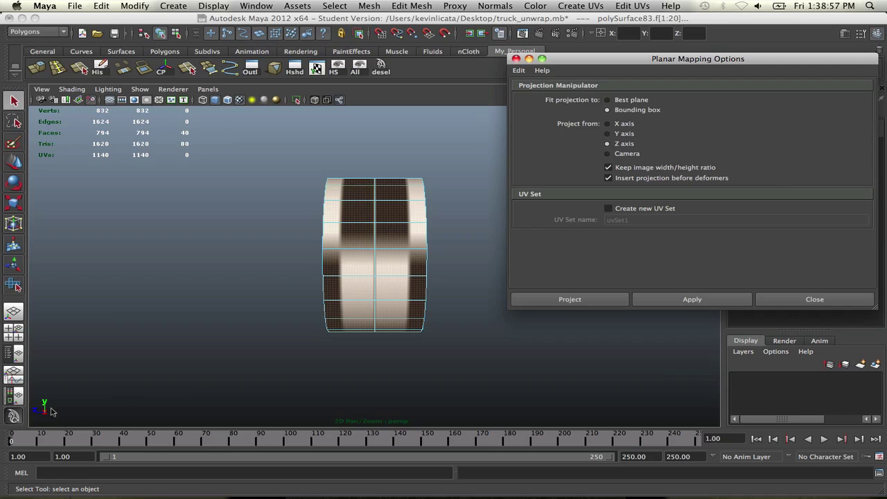
pyautogui.click(329, 246)
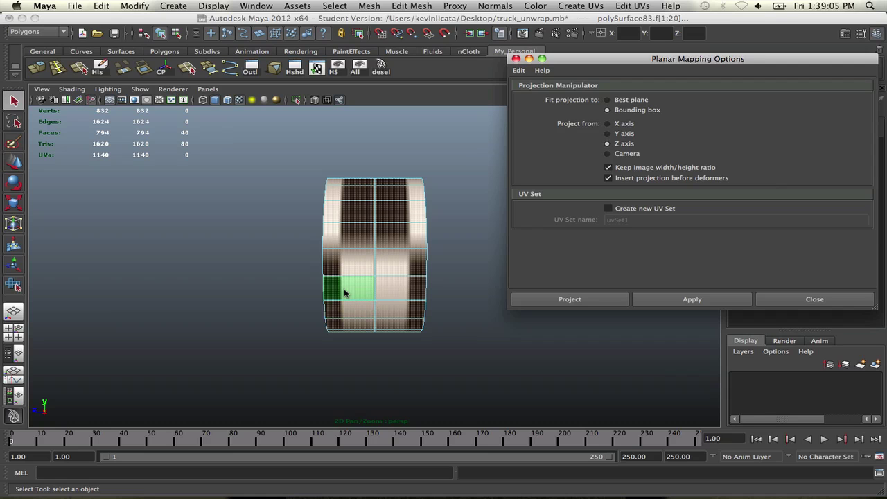
pyautogui.keyDown('alt'); pyautogui.moveTo(328, 286); pyautogui.dragTo(331, 215); pyautogui.keyUp('alt')
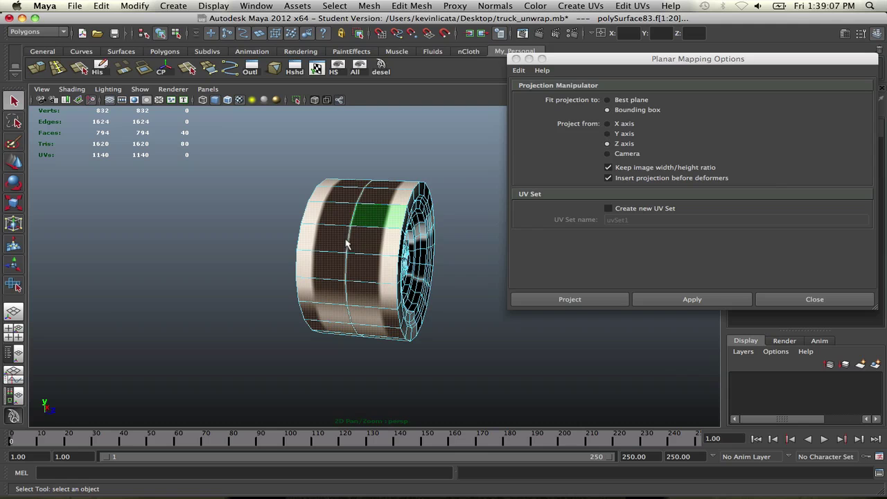
pyautogui.keyDown('alt'); pyautogui.moveTo(383, 241); pyautogui.dragTo(138, 235); pyautogui.keyUp('alt')
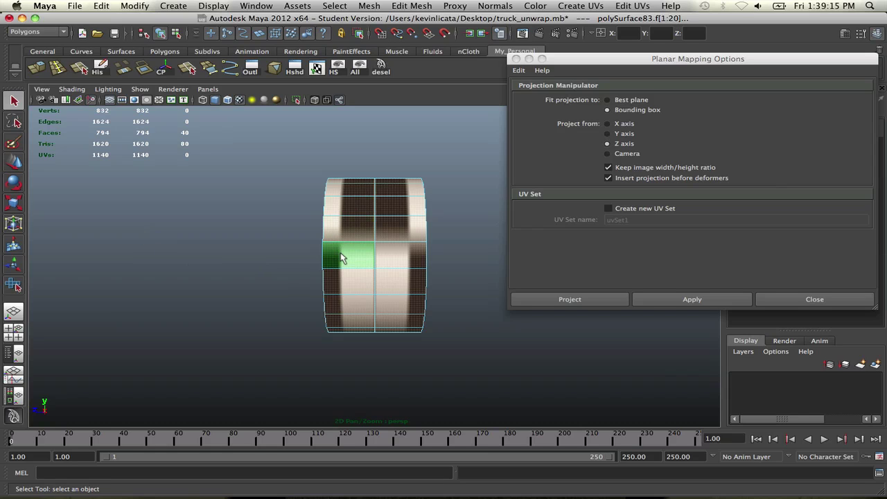
pyautogui.click(614, 136)
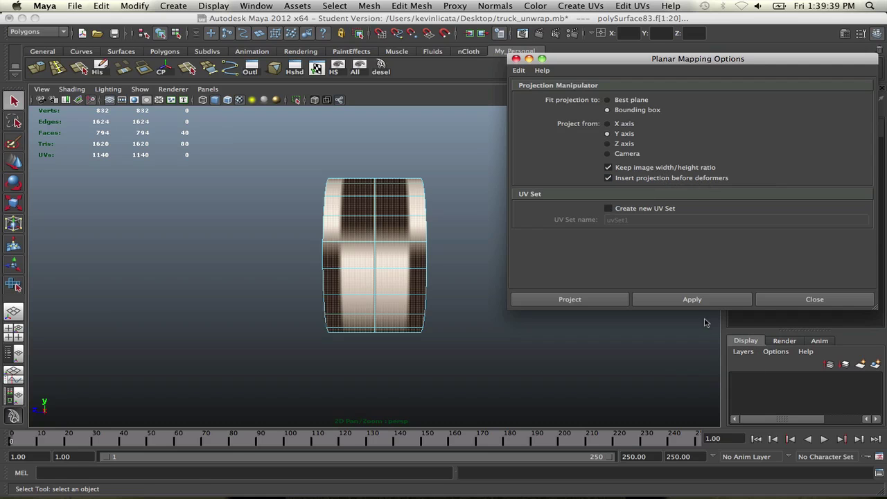
pyautogui.click(693, 299)
pyautogui.click(777, 300)
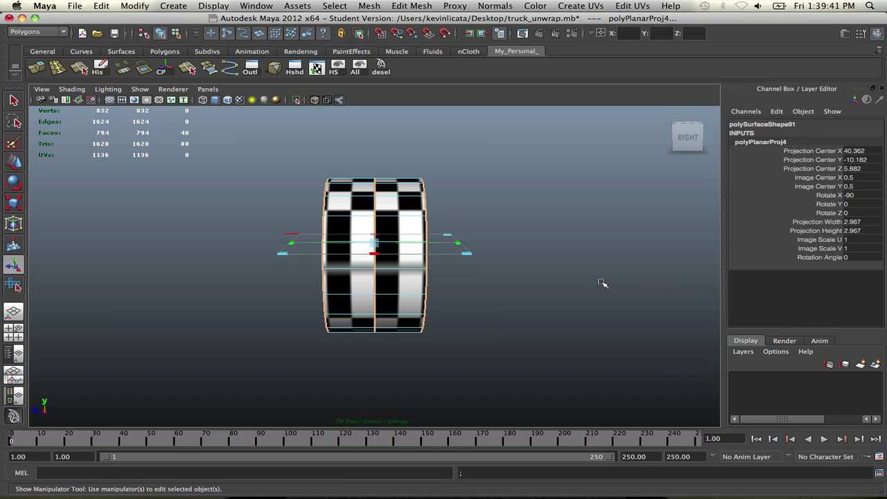
# Move the tread's UV shell out of the checker texture square into the empty UV space beside it.
pyautogui.moveTo(457, 246)
pyautogui.keyDown('alt'); pyautogui.mouseDown()
pyautogui.moveTo(518, 233)
pyautogui.moveTo(460, 271)
pyautogui.moveTo(507, 255)
pyautogui.moveTo(457, 259)
pyautogui.moveTo(446, 236)
pyautogui.moveTo(440, 242)
pyautogui.mouseUp(); pyautogui.keyUp('alt')
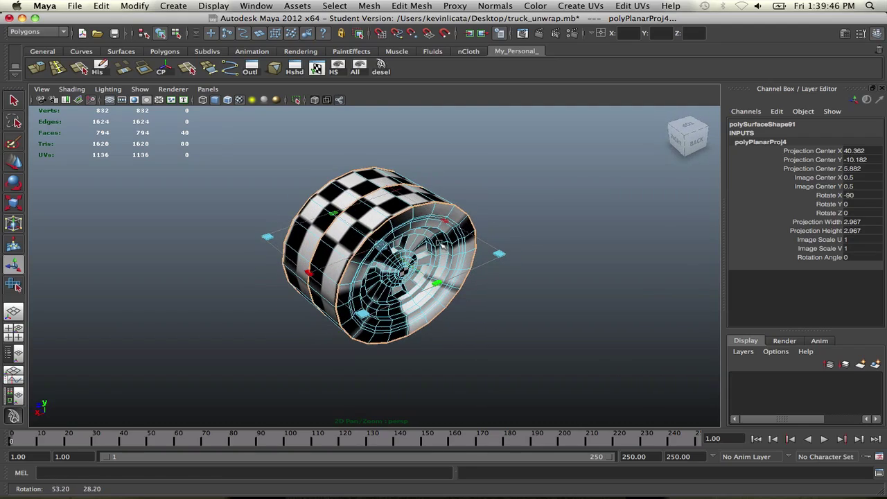
pyautogui.click(316, 67)
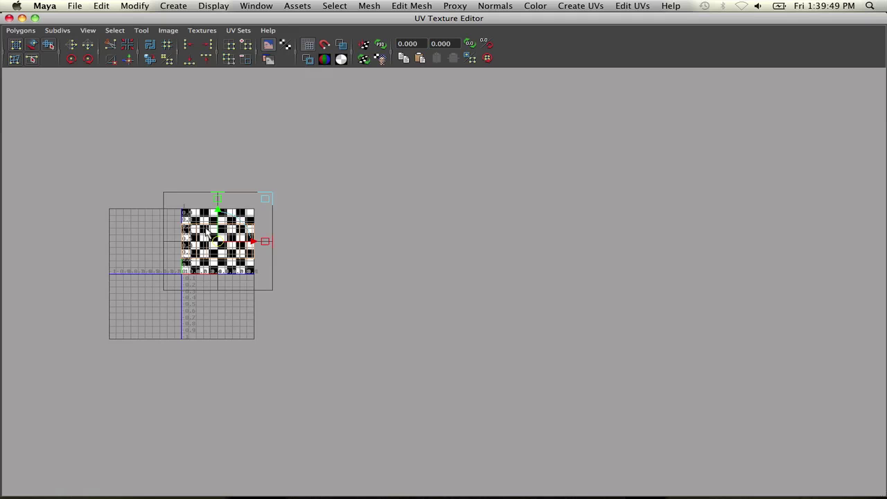
pyautogui.moveTo(218, 242); pyautogui.dragTo(443, 240)
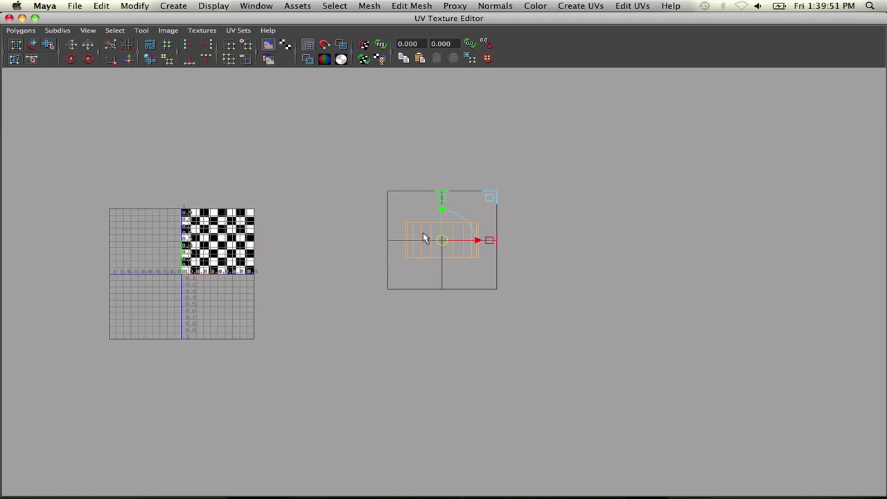
pyautogui.scroll(5, 423, 233)
pyautogui.keyDown('alt'); pyautogui.moveTo(449, 156); pyautogui.dragTo(452, 222, button='middle'); pyautogui.keyUp('alt')
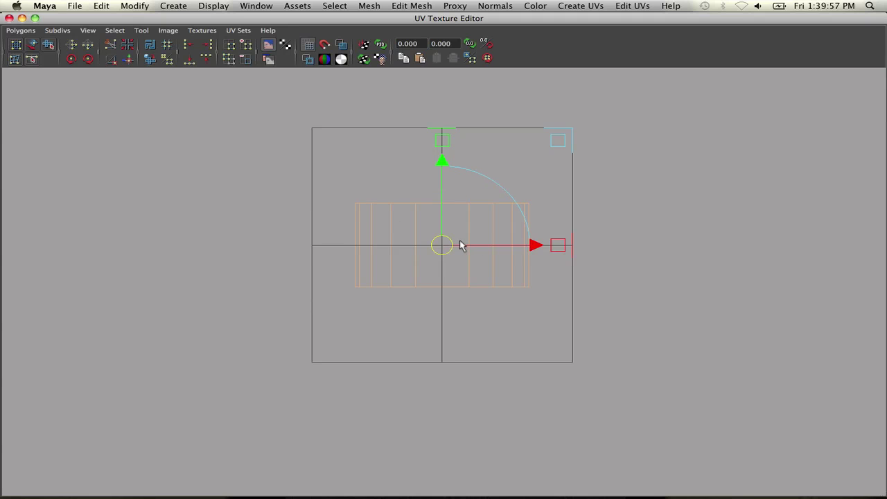
pyautogui.click(9, 18)
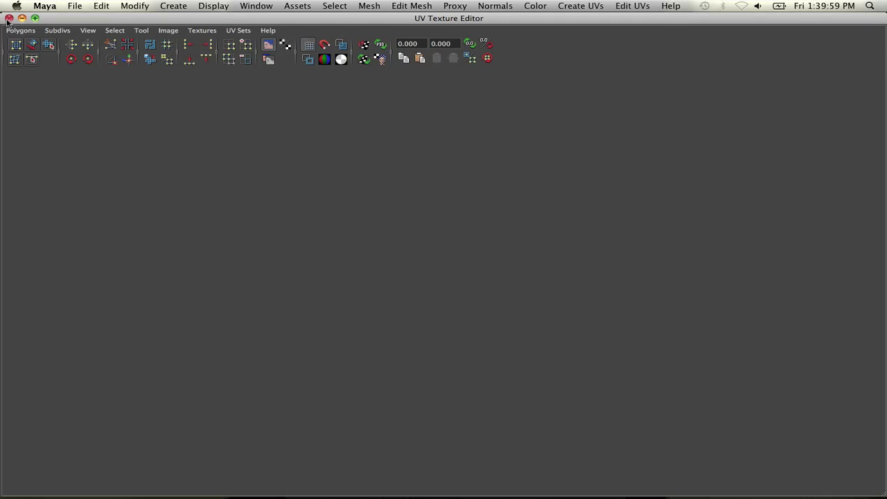
# Set the tread's planar projection to Rotate X 0 and Rotate Y 90.
pyautogui.moveTo(346, 223)
pyautogui.keyDown('alt'); pyautogui.mouseDown()
pyautogui.moveTo(309, 205)
pyautogui.moveTo(348, 209)
pyautogui.mouseUp(); pyautogui.keyUp('alt')
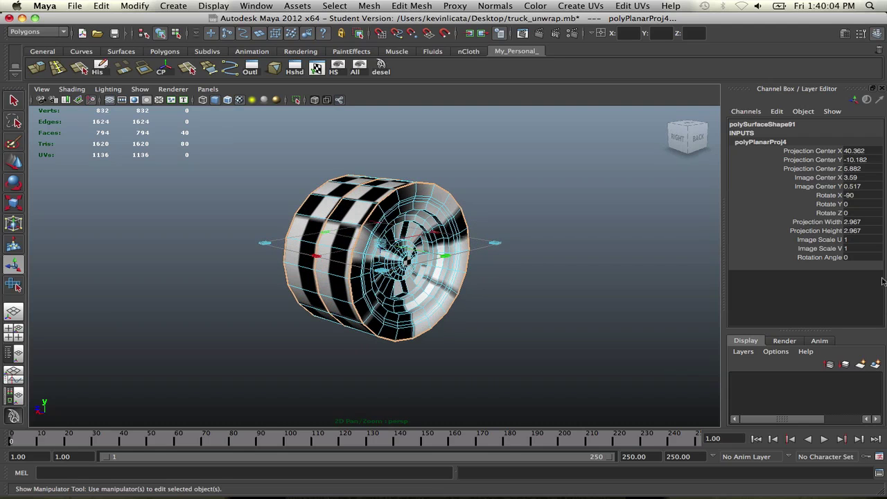
pyautogui.doubleClick(850, 195)
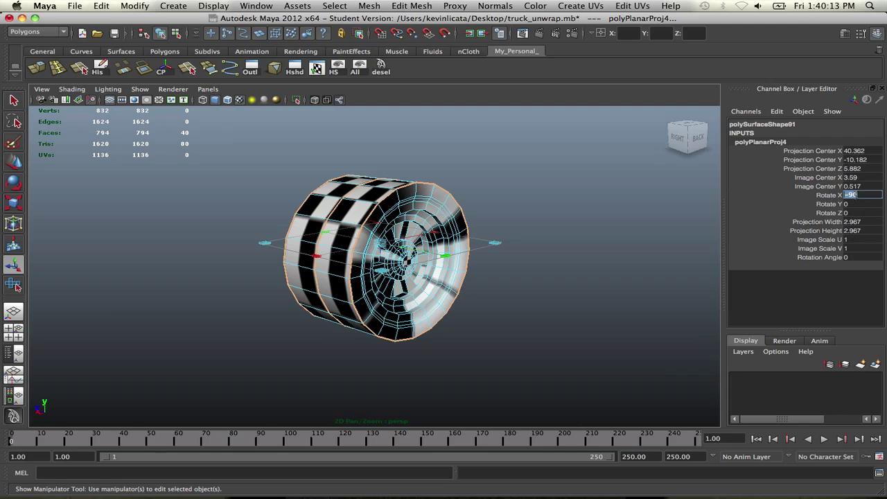
pyautogui.write('0')
pyautogui.press('Return')
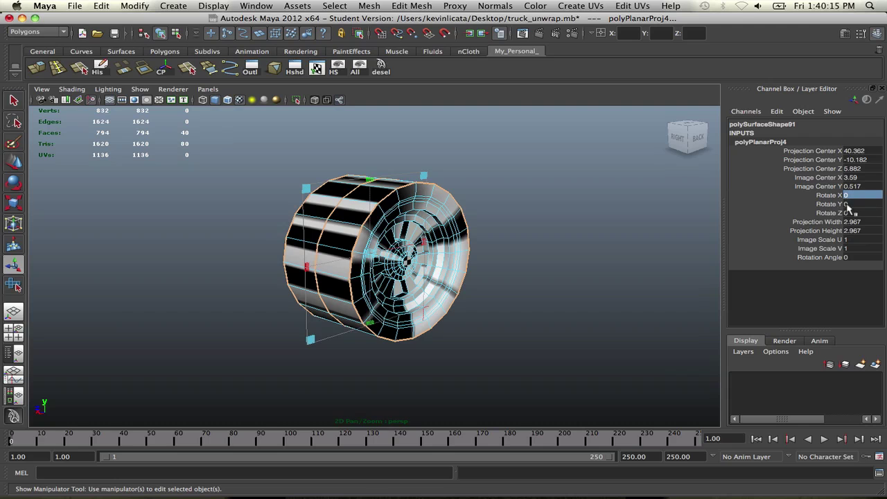
pyautogui.doubleClick(848, 205)
pyautogui.write('90')
pyautogui.press('Return')
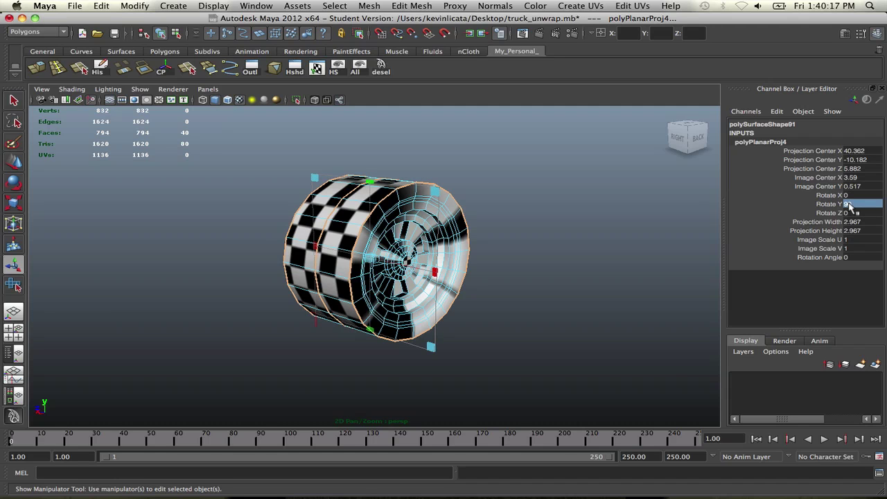
# Select all UVs of the tread shell in the UV Texture Editor.
pyautogui.click(316, 68)
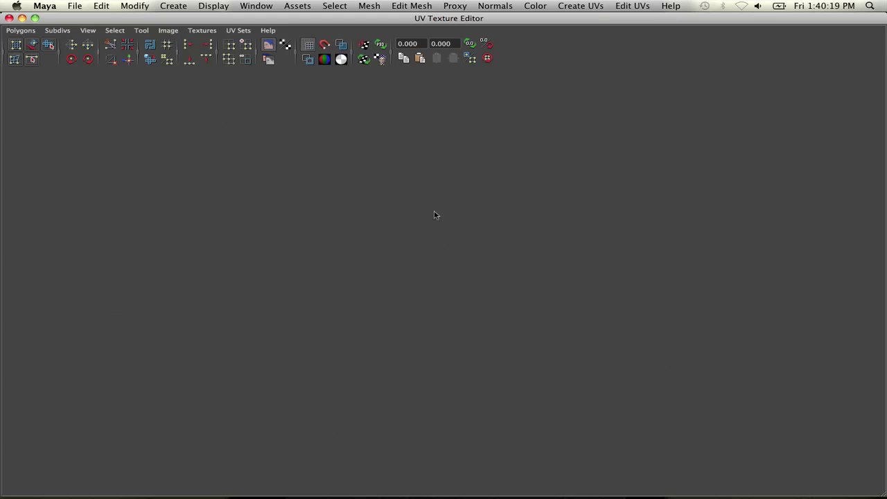
pyautogui.scroll(3, 445, 266)
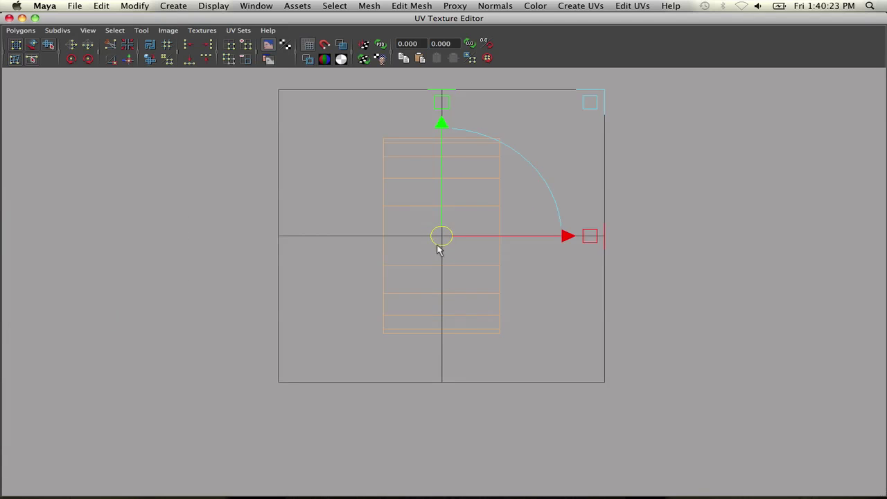
pyautogui.scroll(-2, 439, 247)
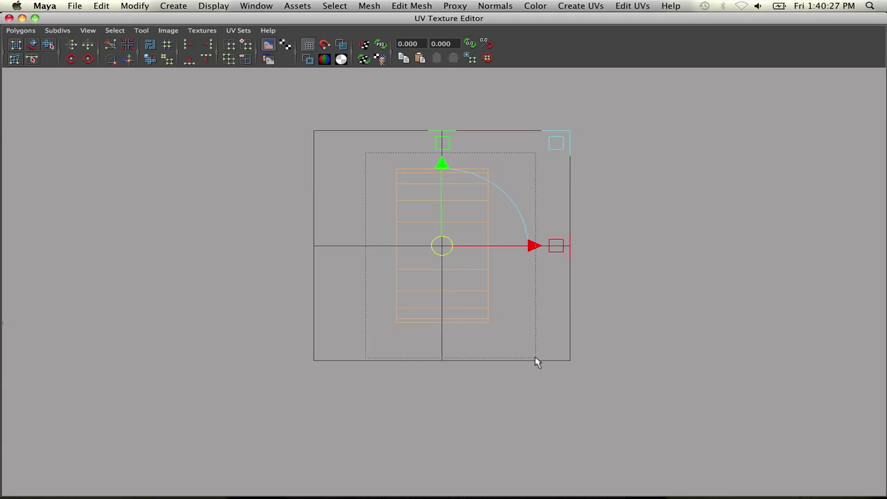
pyautogui.moveTo(524, 341); pyautogui.dragTo(526, 342)
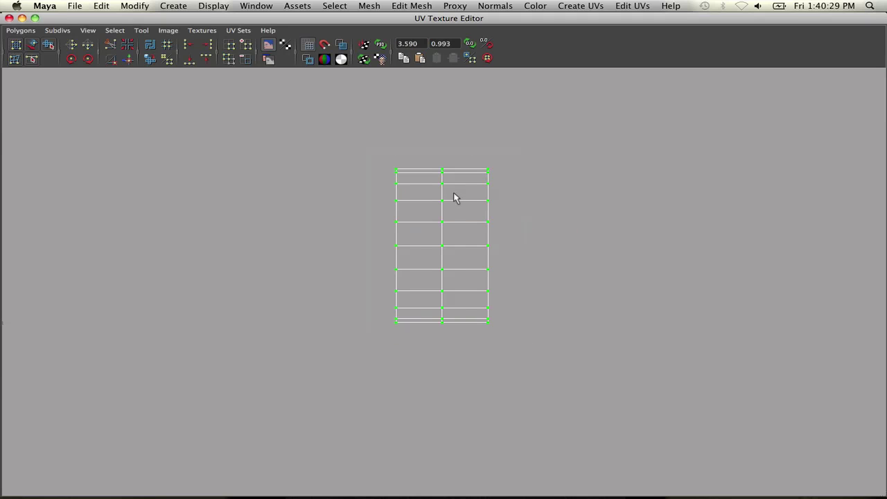
# Examine the checker pattern around the tire tread and wheel face from several angles.
pyautogui.click(9, 18)
pyautogui.keyDown('alt'); pyautogui.moveTo(459, 367); pyautogui.dragTo(388, 195); pyautogui.keyUp('alt')
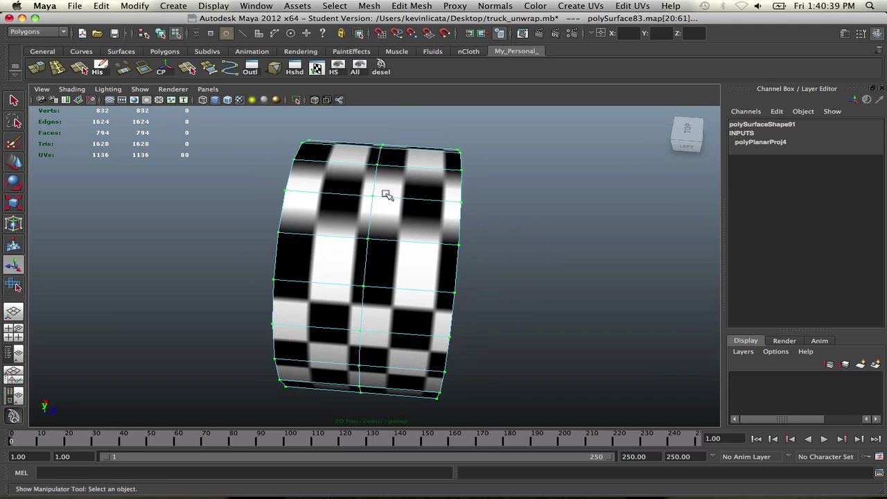
pyautogui.keyDown('alt'); pyautogui.moveTo(333, 203); pyautogui.dragTo(355, 163); pyautogui.keyUp('alt')
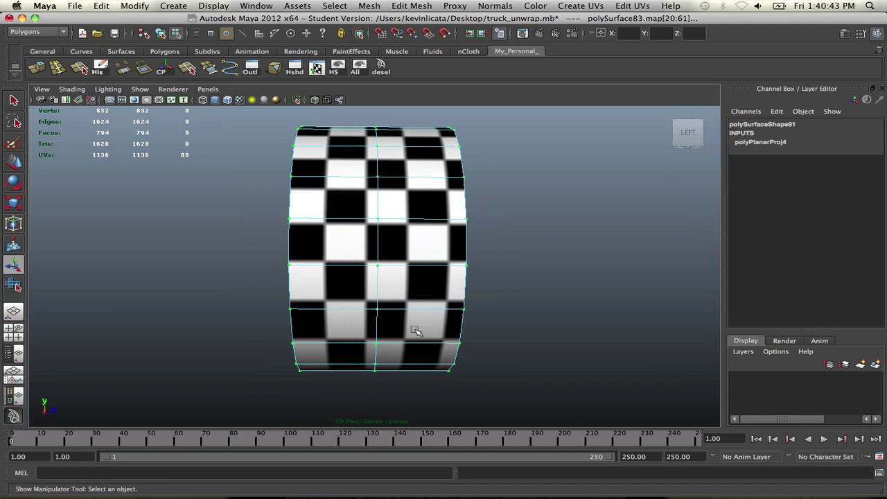
pyautogui.keyDown('alt'); pyautogui.moveTo(367, 298); pyautogui.dragTo(331, 221); pyautogui.keyUp('alt')
pyautogui.keyDown('alt'); pyautogui.moveTo(382, 313); pyautogui.dragTo(405, 285, button='middle'); pyautogui.keyUp('alt')
pyautogui.scroll(3, 386, 288)
pyautogui.keyDown('alt'); pyautogui.moveTo(405, 286); pyautogui.dragTo(388, 239); pyautogui.keyUp('alt')
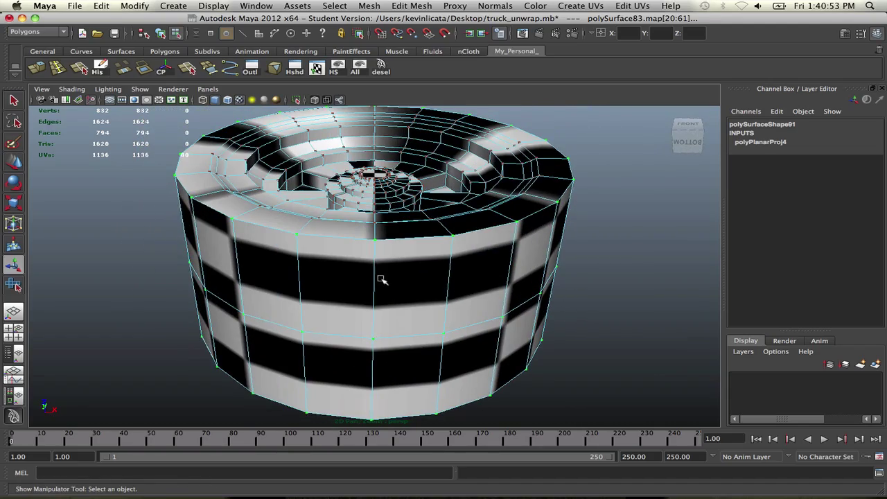
pyautogui.keyDown('alt'); pyautogui.moveTo(383, 280); pyautogui.dragTo(387, 345); pyautogui.keyUp('alt')
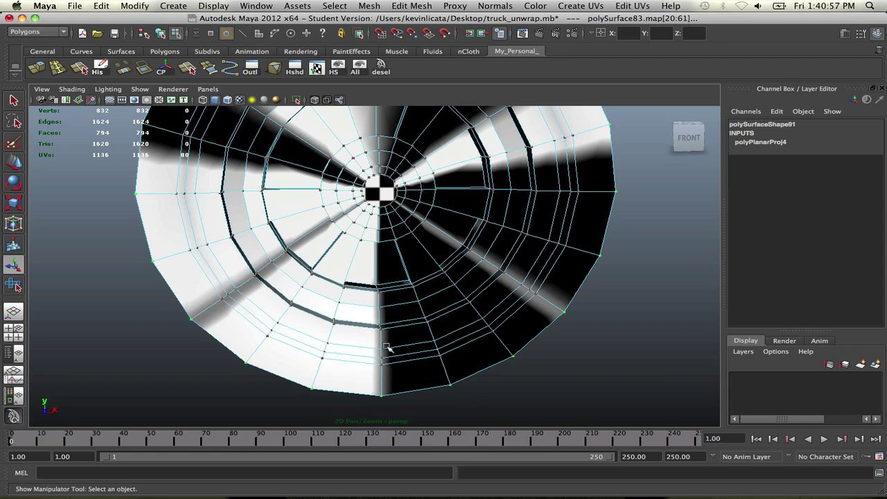
pyautogui.keyDown('alt'); pyautogui.moveTo(385, 347); pyautogui.dragTo(383, 296); pyautogui.keyUp('alt')
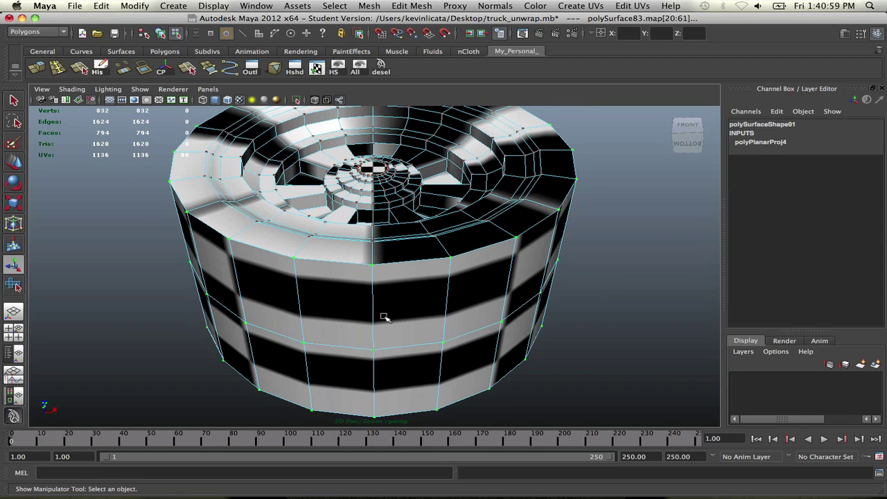
pyautogui.moveTo(383, 296); pyautogui.dragTo(414, 295, button='right')
pyautogui.click(388, 291)
pyautogui.press('q')
pyautogui.press('f')
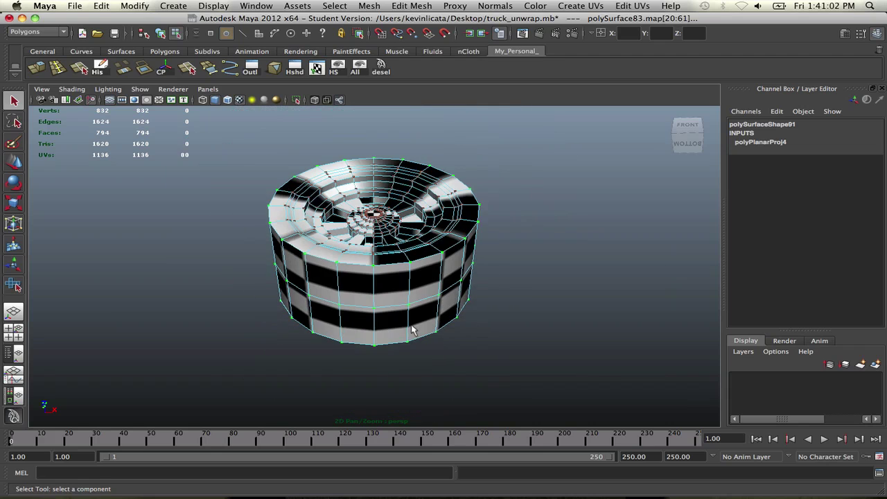
# Turn on the texture border display for the wheel's UVs.
pyautogui.click(316, 67)
pyautogui.keyDown('shift'); pyautogui.rightClick(463, 221); pyautogui.keyUp('shift')
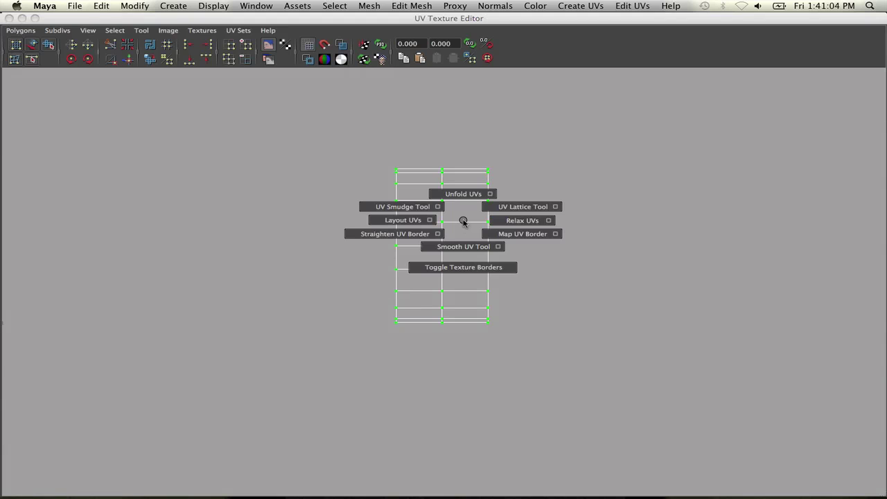
pyautogui.click(470, 268)
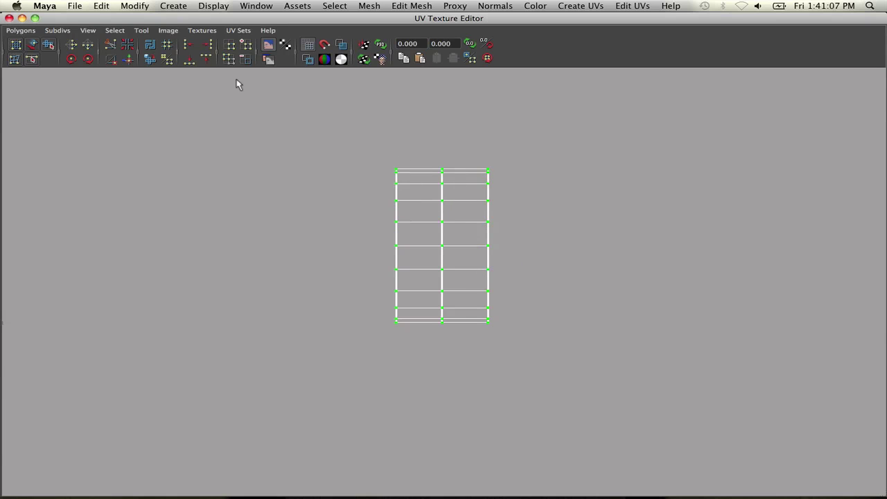
pyautogui.click(9, 18)
# Check the texture border highlight in the Custom Polygon Display options and close them without changing anything.
pyautogui.keyDown('alt'); pyautogui.moveTo(251, 177); pyautogui.dragTo(247, 228); pyautogui.keyUp('alt')
pyautogui.click(225, 4)
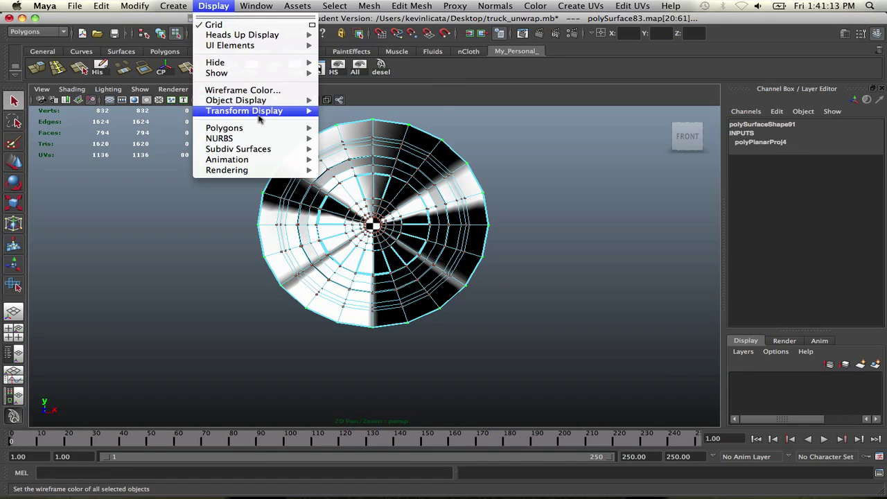
pyautogui.moveTo(223, 127)
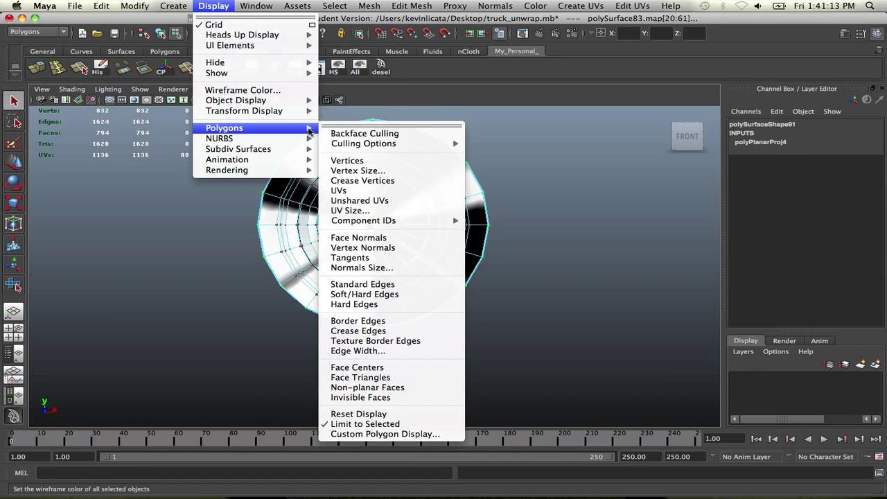
pyautogui.click(385, 434)
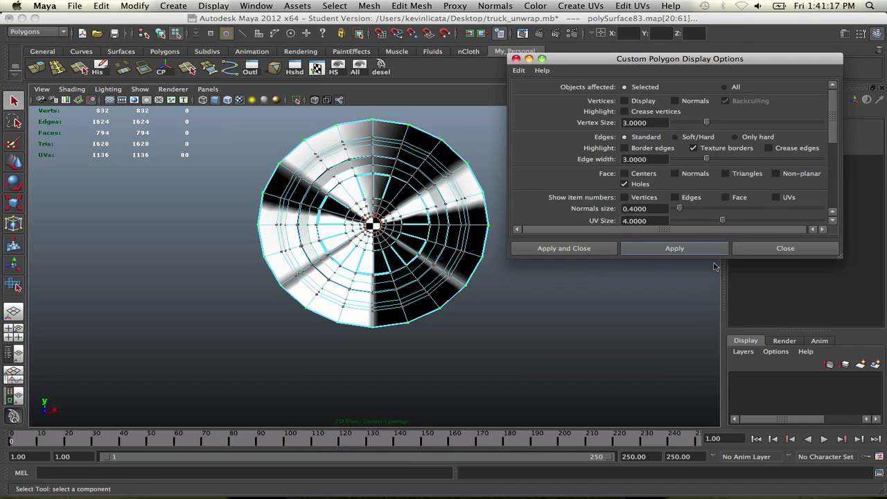
pyautogui.click(741, 250)
# Select the two aligned edges that cross both tread columns at the underside of the tire.
pyautogui.keyDown('alt'); pyautogui.moveTo(527, 332); pyautogui.dragTo(401, 280); pyautogui.keyUp('alt')
pyautogui.scroll(3, 483, 347)
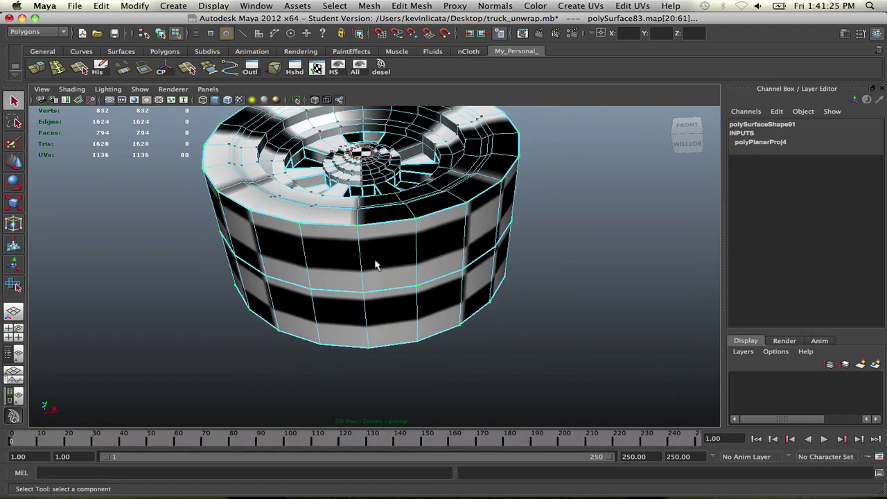
pyautogui.scroll(3, 374, 260)
pyautogui.moveTo(377, 267); pyautogui.dragTo(371, 240, button='right')
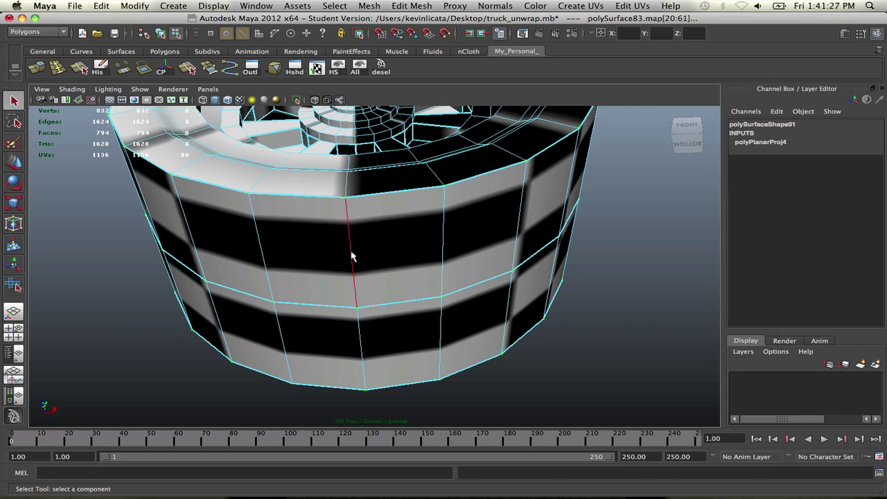
pyautogui.click(352, 255)
pyautogui.keyDown('shift'); pyautogui.click(358, 336); pyautogui.keyUp('shift')
pyautogui.moveTo(390, 323)
pyautogui.keyDown('alt'); pyautogui.mouseDown()
pyautogui.moveTo(395, 297)
pyautogui.moveTo(395, 321)
pyautogui.mouseUp(); pyautogui.keyUp('alt')
# Try to cut the UVs along the selected tread edges, inspect the wheel, and undo the cut.
pyautogui.click(316, 68)
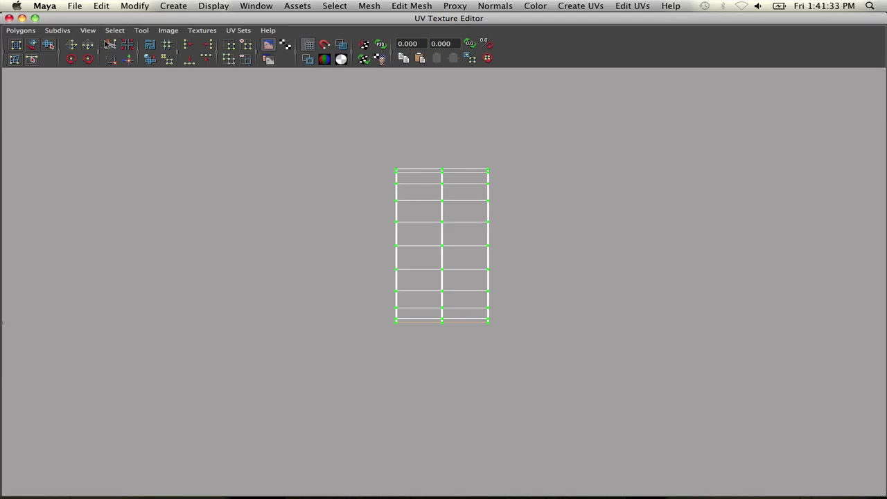
pyautogui.click(108, 43)
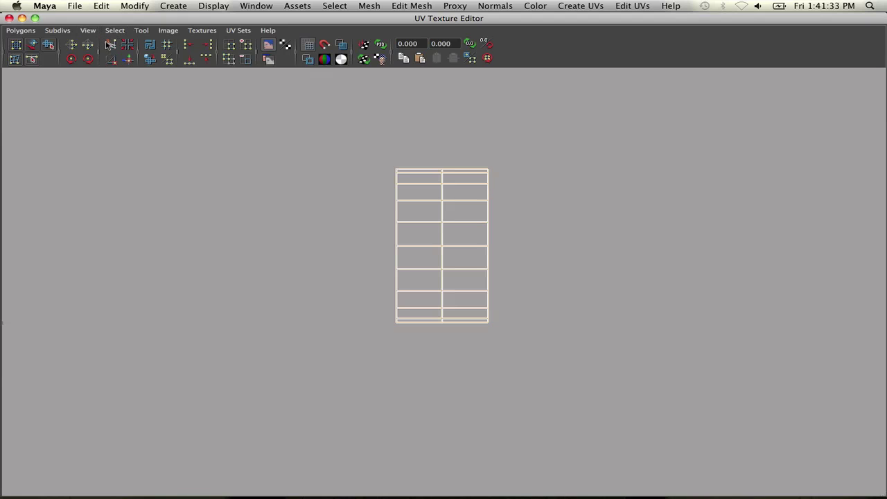
pyautogui.click(8, 19)
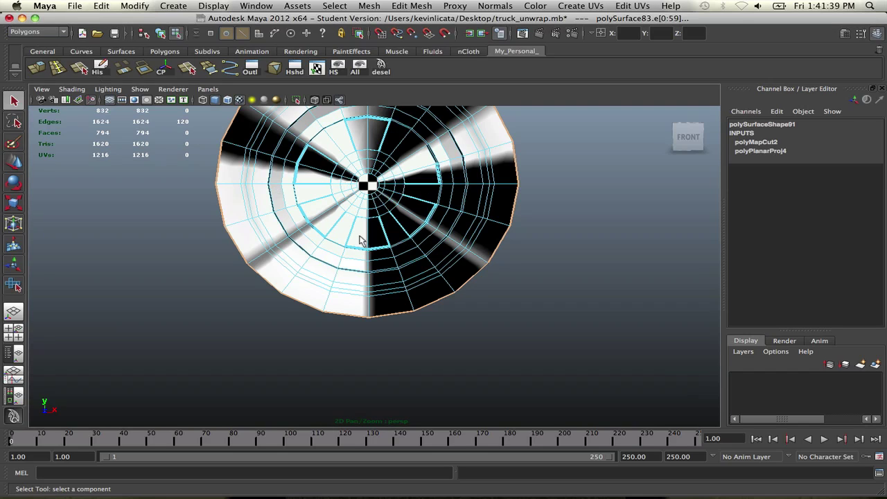
pyautogui.keyDown('alt'); pyautogui.moveTo(362, 241); pyautogui.dragTo(354, 201); pyautogui.keyUp('alt')
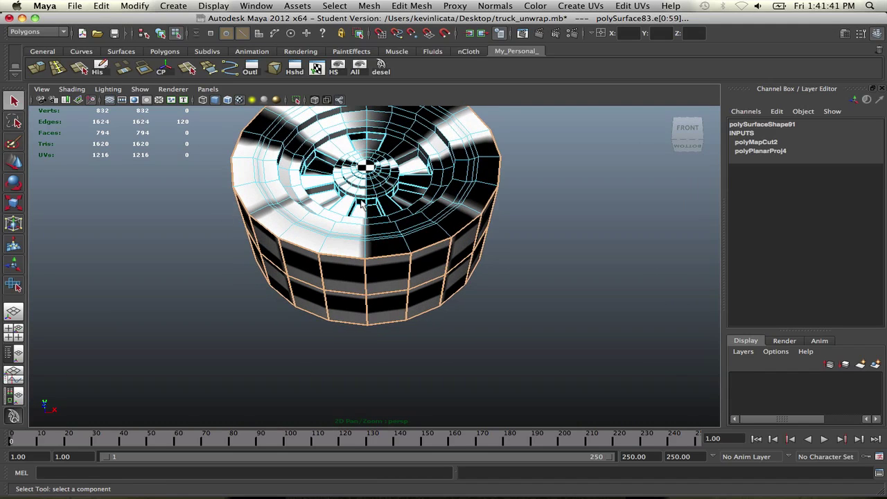
pyautogui.press('z')
pyautogui.press('z')
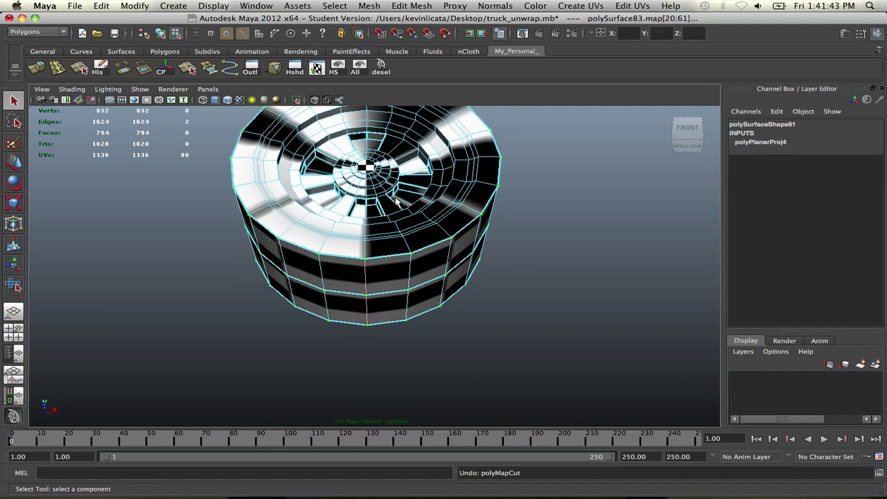
# Unfold all the tread shell's UVs with the unfold constraint set to Vertical, keeping unselected UVs pinned.
pyautogui.click(317, 69)
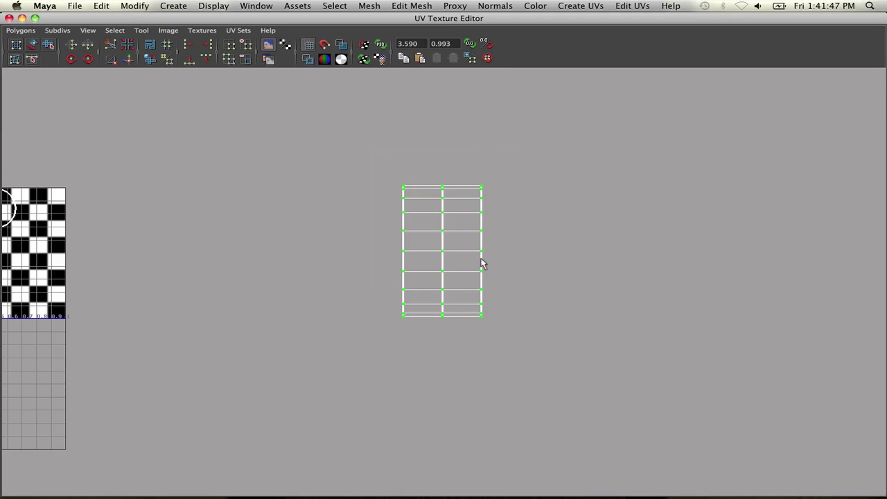
pyautogui.keyDown('shift'); pyautogui.moveTo(470, 251); pyautogui.dragTo(497, 226, button='right'); pyautogui.keyUp('shift')
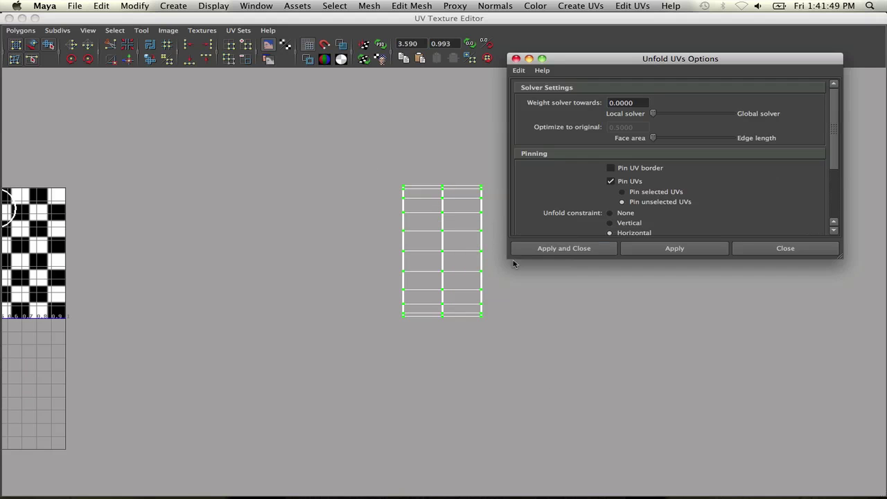
pyautogui.click(622, 223)
pyautogui.click(688, 248)
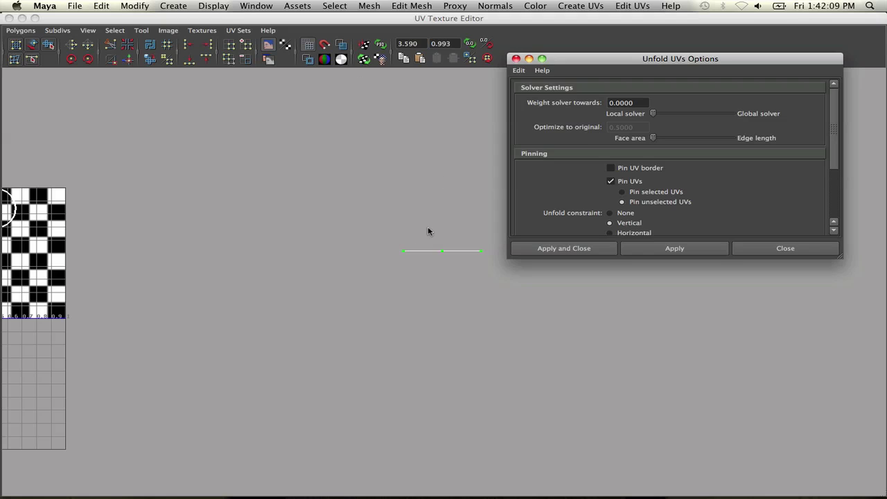
pyautogui.scroll(-2, 726, 216)
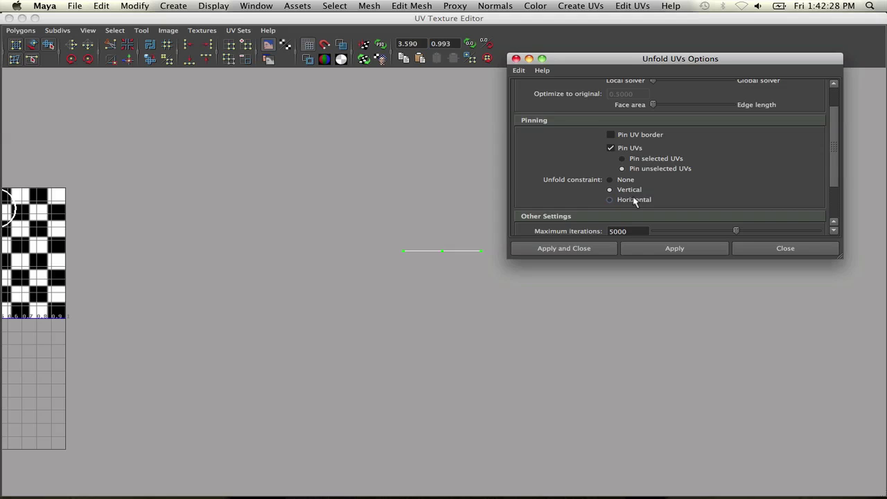
# Try to unfold the tread shell's UVs with the unfold constraint set to Horizontal, and undo the unfold.
pyautogui.click(694, 248)
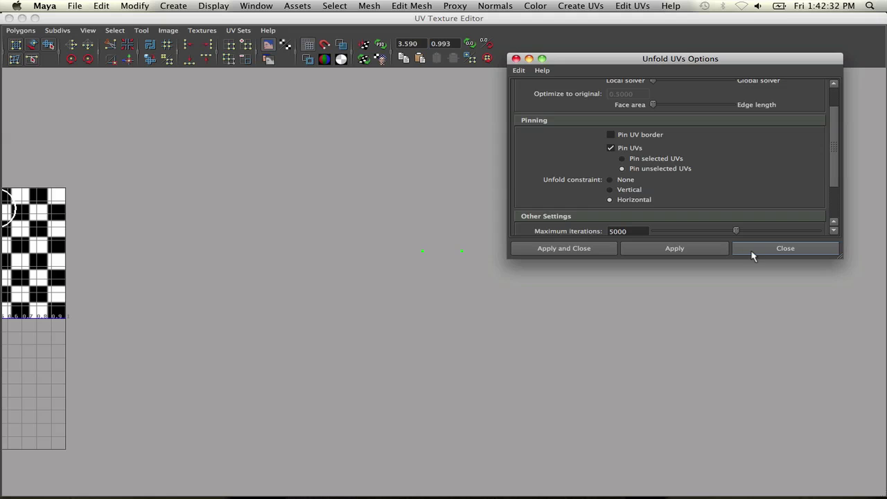
pyautogui.click(747, 248)
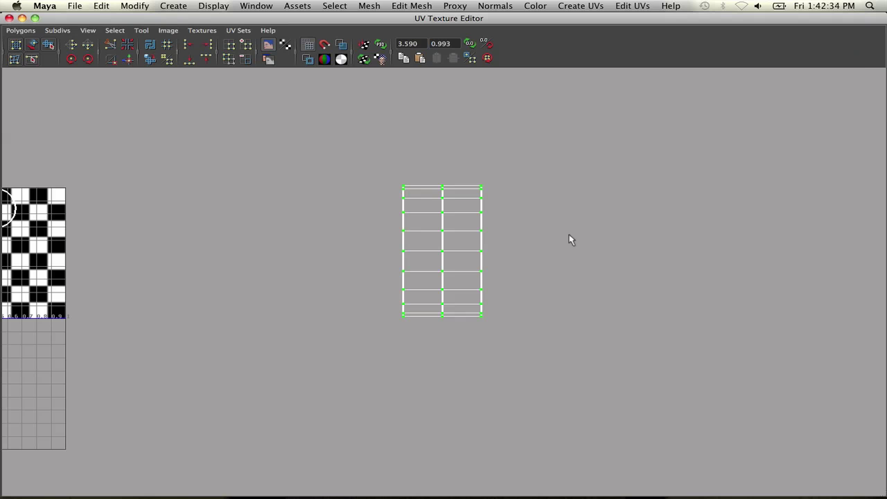
pyautogui.click(9, 18)
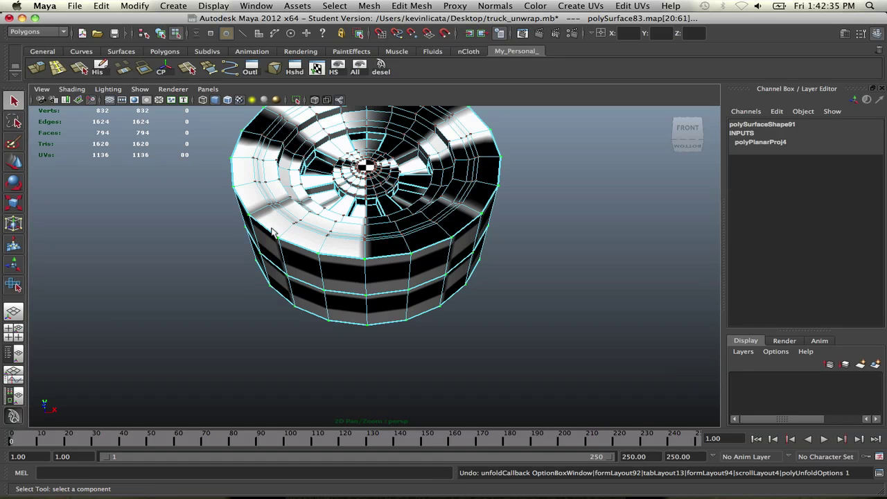
# Select the two aligned edges crossing both tread columns at the tire's underside and cut the UVs along them.
pyautogui.keyDown('alt'); pyautogui.moveTo(351, 277); pyautogui.dragTo(368, 281, button='right'); pyautogui.keyUp('alt')
pyautogui.keyDown('alt'); pyautogui.moveTo(368, 280); pyautogui.dragTo(369, 267); pyautogui.keyUp('alt')
pyautogui.moveTo(368, 268); pyautogui.dragTo(368, 242, button='right')
pyautogui.click(363, 271)
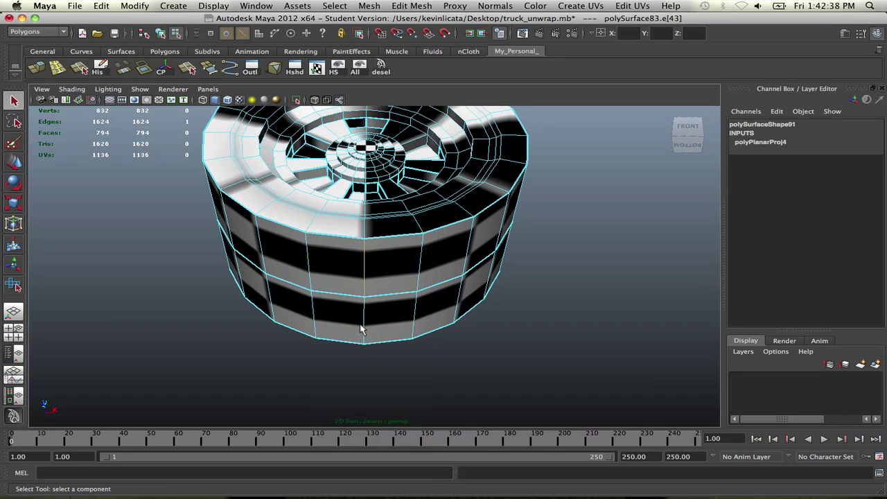
pyautogui.keyDown('shift'); pyautogui.click(364, 323); pyautogui.keyUp('shift')
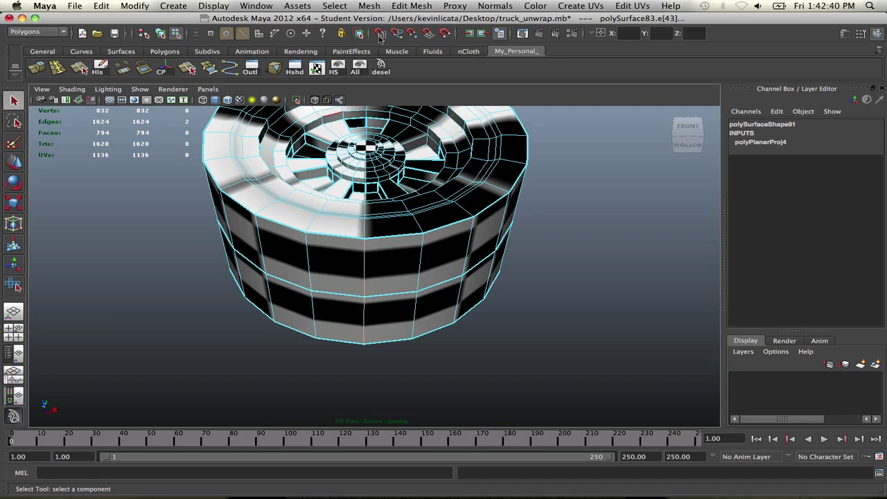
pyautogui.click(316, 67)
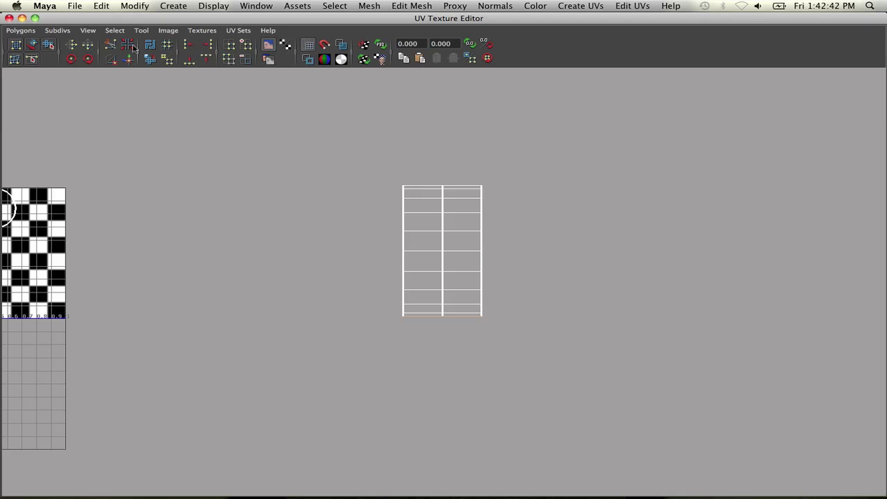
pyautogui.click(8, 19)
pyautogui.moveTo(350, 206)
pyautogui.keyDown('alt'); pyautogui.mouseDown()
pyautogui.moveTo(359, 266)
pyautogui.moveTo(348, 200)
pyautogui.mouseUp(); pyautogui.keyUp('alt')
pyautogui.scroll(-3, 348, 200)
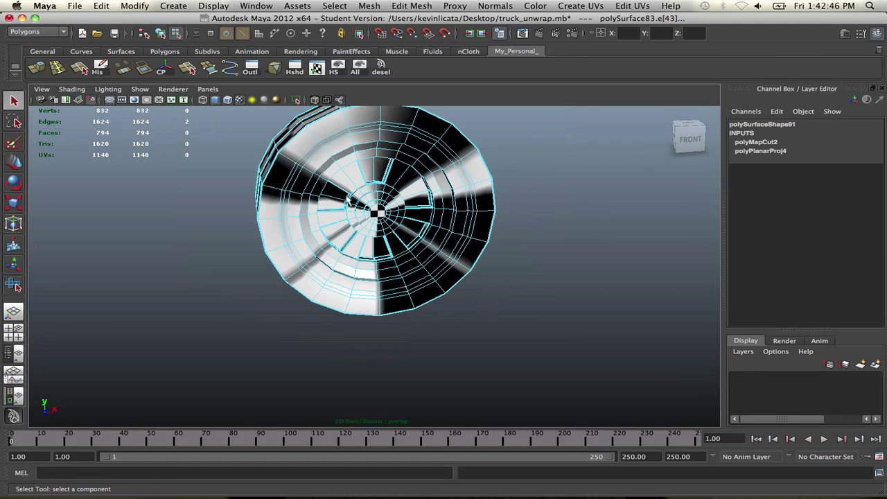
# Unfold all the tread shell's UVs with the unfold constraint set to Horizontal, keeping unselected UVs pinned.
pyautogui.click(316, 67)
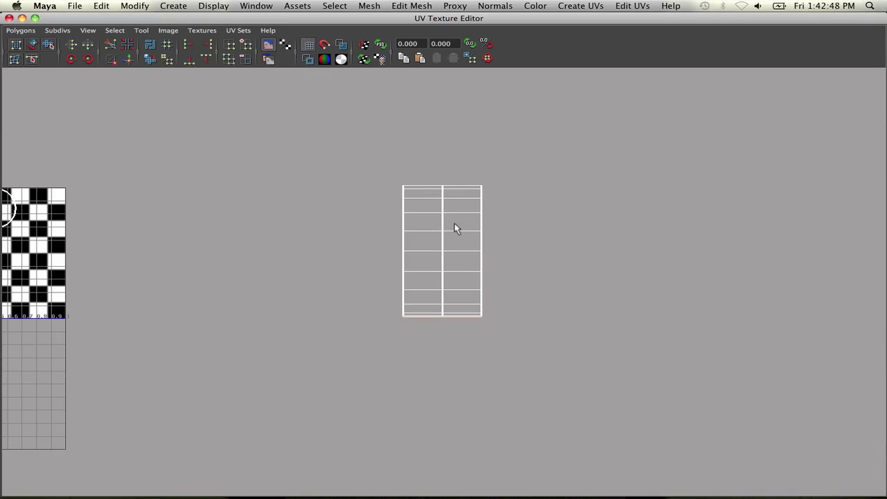
pyautogui.moveTo(531, 339); pyautogui.dragTo(530, 338)
pyautogui.keyDown('shift'); pyautogui.moveTo(455, 217); pyautogui.dragTo(483, 194, button='right'); pyautogui.keyUp('shift')
pyautogui.click(628, 223)
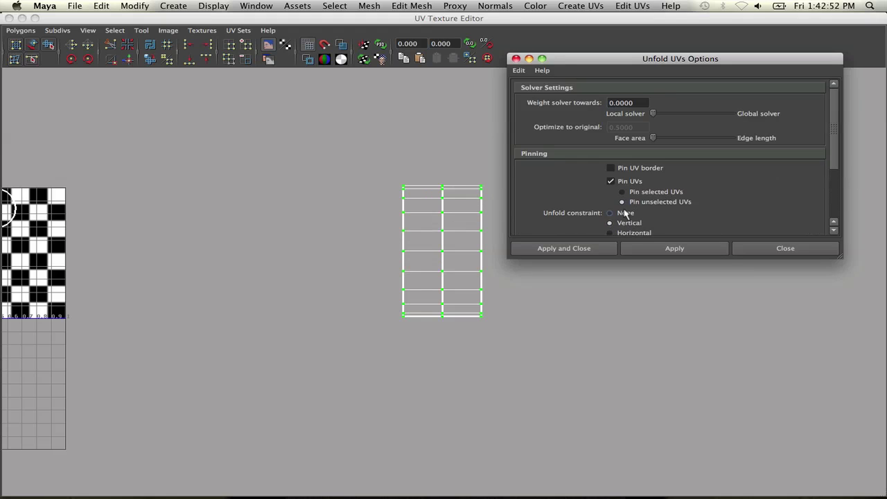
pyautogui.click(674, 248)
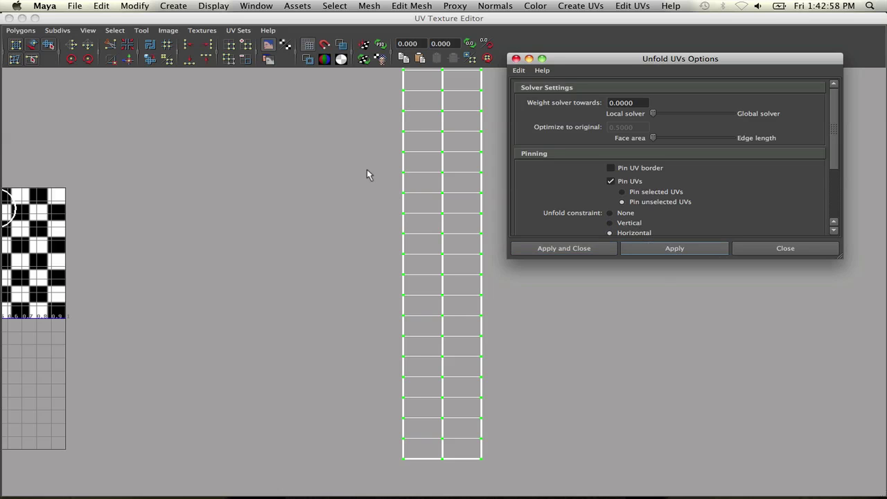
pyautogui.click(769, 248)
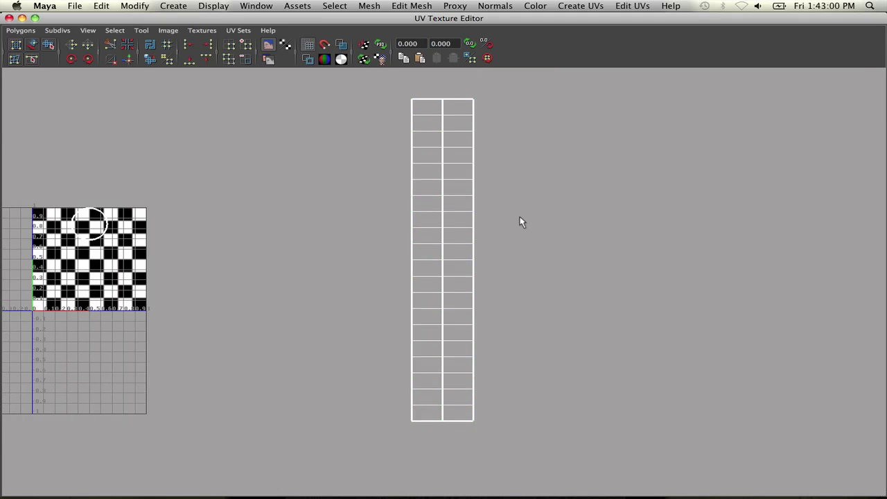
pyautogui.keyDown('alt'); pyautogui.moveTo(496, 218); pyautogui.dragTo(466, 214, button='right'); pyautogui.keyUp('alt')
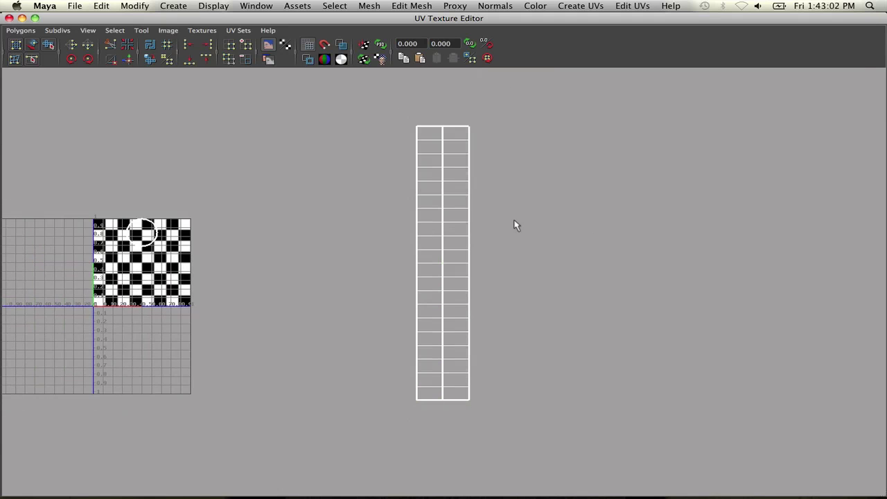
pyautogui.click(9, 17)
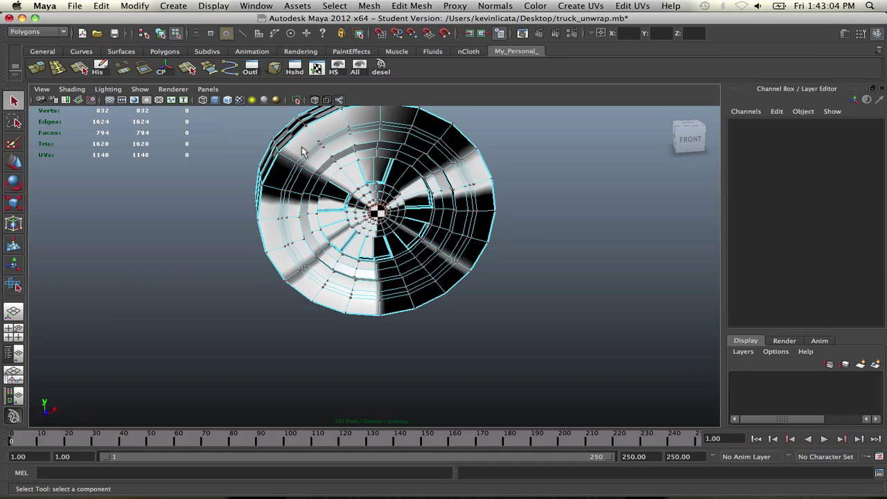
# Select all faces of the wheel's front half by growing the selection from a face on the front sidewall.
pyautogui.keyDown('alt'); pyautogui.moveTo(304, 151); pyautogui.dragTo(338, 123); pyautogui.keyUp('alt')
pyautogui.keyDown('alt'); pyautogui.moveTo(369, 231); pyautogui.dragTo(396, 252, button='middle'); pyautogui.keyUp('alt')
pyautogui.keyDown('alt'); pyautogui.moveTo(394, 229); pyautogui.dragTo(369, 194); pyautogui.keyUp('alt')
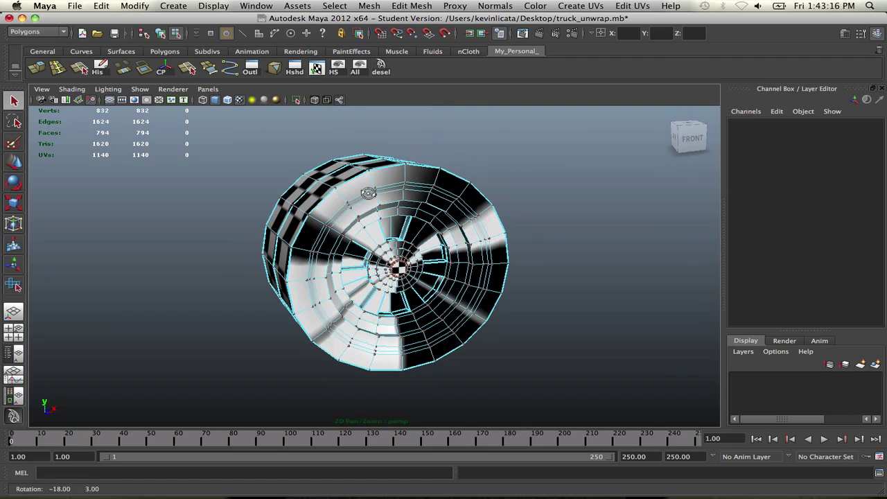
pyautogui.rightClick(397, 183)
pyautogui.click(397, 210)
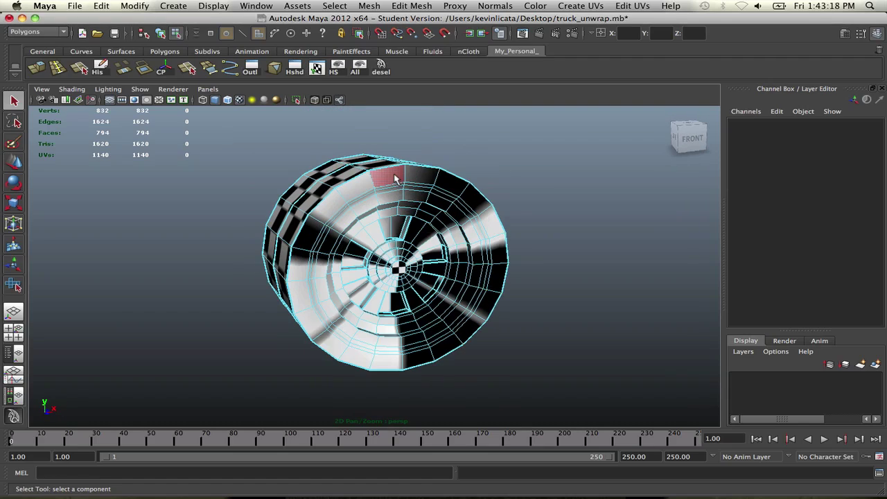
pyautogui.click(394, 177)
pyautogui.keyDown('alt'); pyautogui.moveTo(394, 177); pyautogui.dragTo(424, 179); pyautogui.keyUp('alt')
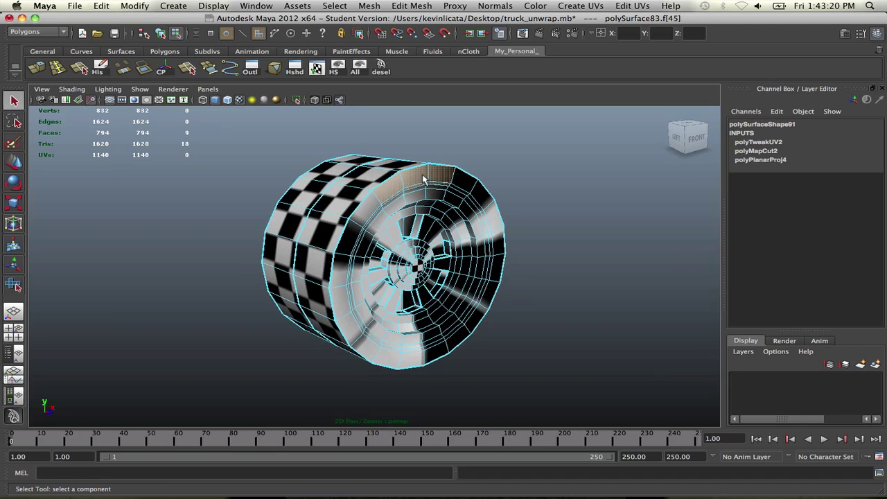
pyautogui.hotkey('shift', '.')
pyautogui.hotkey('shift', '.')
pyautogui.hotkey('shift', '.')
pyautogui.hotkey('shift', '.')
pyautogui.hotkey('shift', '.')
pyautogui.hotkey('shift', '.')
pyautogui.hotkey('shift', '.')
pyautogui.hotkey('shift', '.')
pyautogui.hotkey('shift', '.')
pyautogui.hotkey('shift', '.')
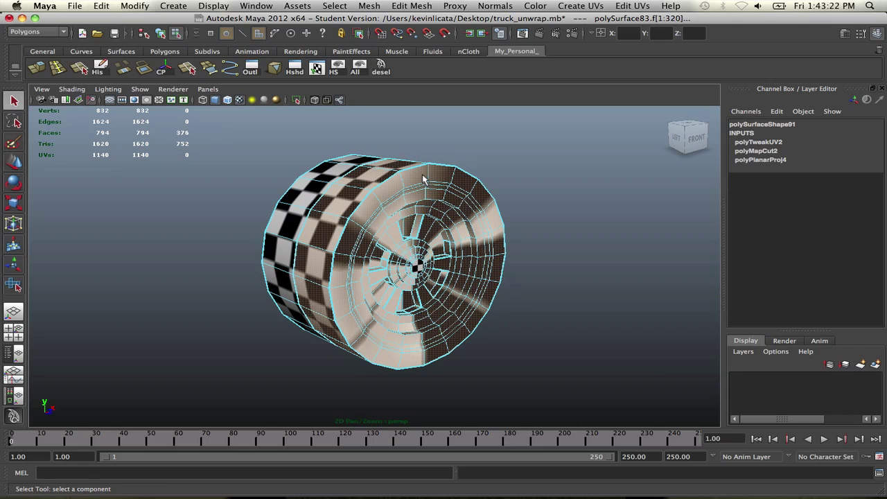
pyautogui.hotkey('shift', '.')
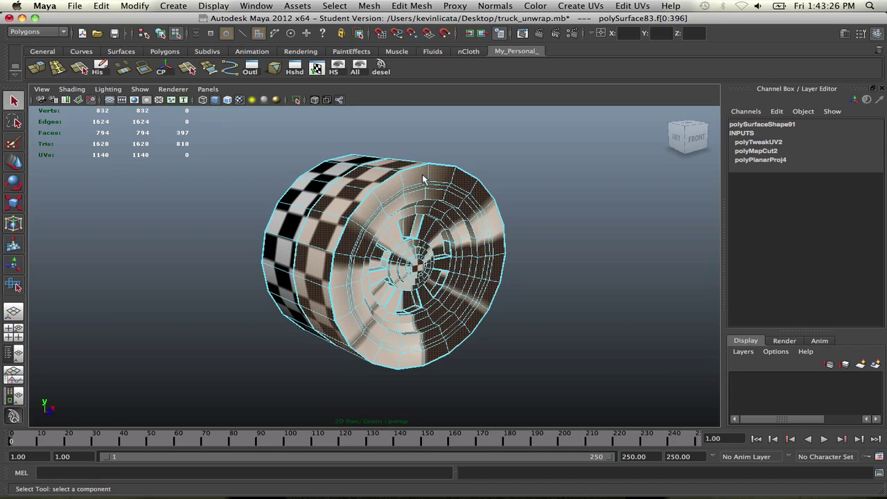
# Remove the tread faces from the front-half selection using their unfolded UV shell, keeping only the front side's faces selected.
pyautogui.keyDown('alt'); pyautogui.moveTo(336, 183); pyautogui.dragTo(397, 181); pyautogui.keyUp('alt')
pyautogui.click(315, 70)
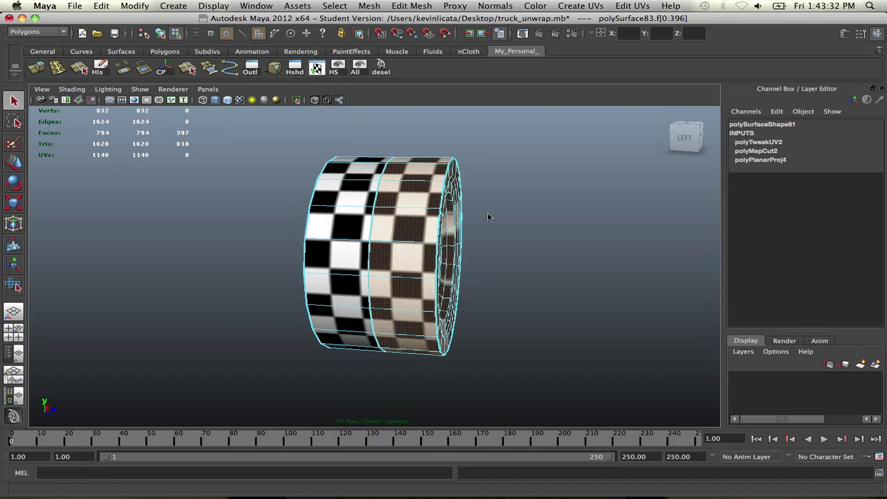
pyautogui.moveTo(460, 301); pyautogui.dragTo(495, 419)
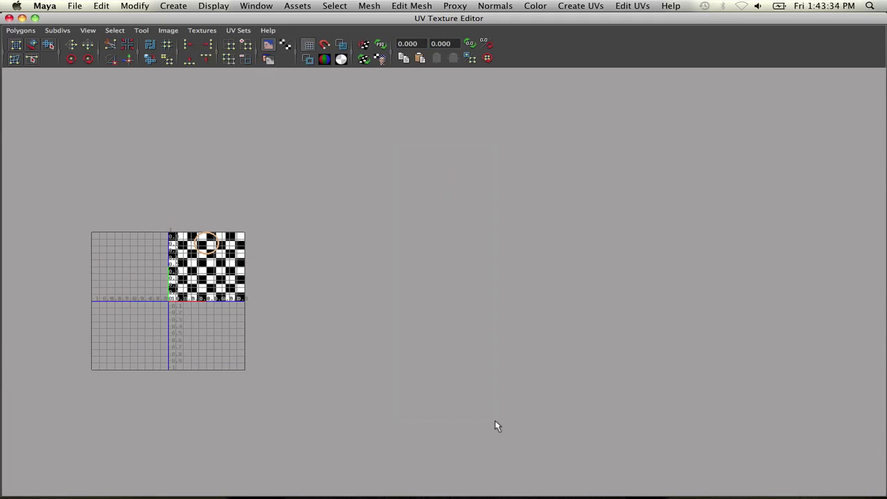
pyautogui.click(10, 18)
# Planar map the wheel's front side faces from the Z axis, fitted to the bounding box with the image ratio kept, and clear the selection.
pyautogui.scroll(5, 437, 194)
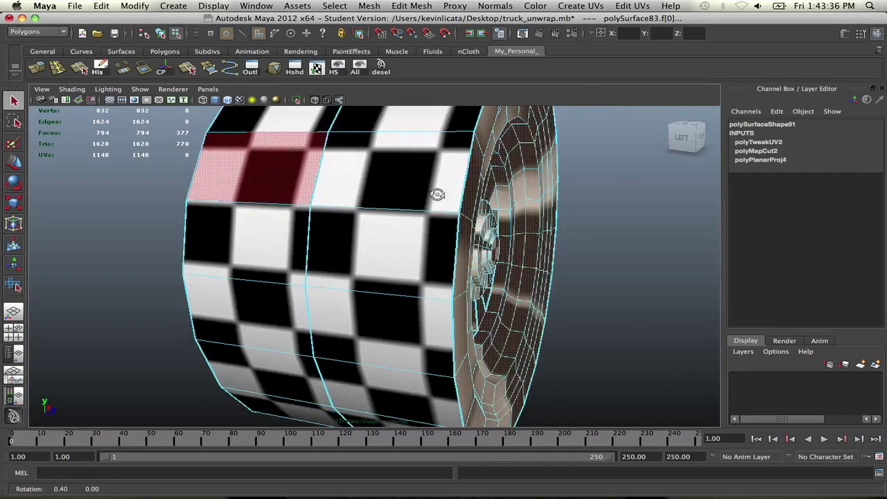
pyautogui.keyDown('alt'); pyautogui.moveTo(437, 194); pyautogui.dragTo(308, 196); pyautogui.keyUp('alt')
pyautogui.scroll(-5, 363, 196)
pyautogui.keyDown('alt'); pyautogui.moveTo(364, 214); pyautogui.dragTo(377, 215); pyautogui.keyUp('alt')
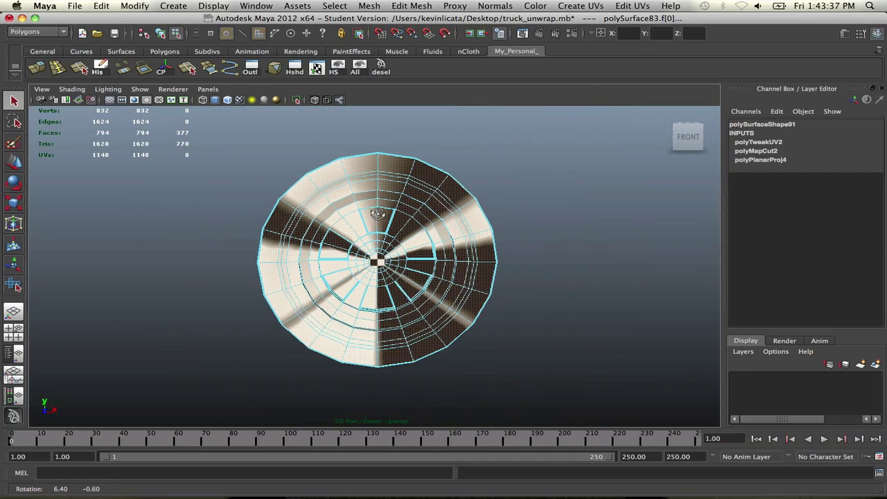
pyautogui.click(632, 5)
pyautogui.moveTo(581, 5)
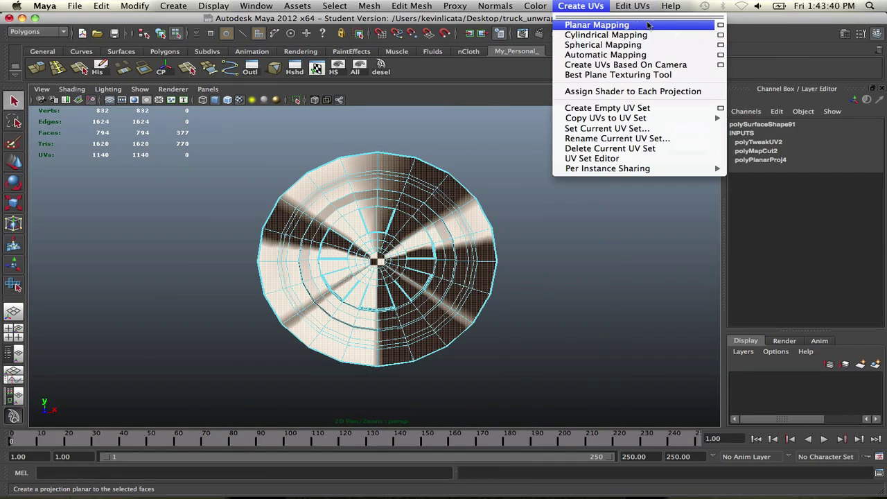
pyautogui.click(721, 25)
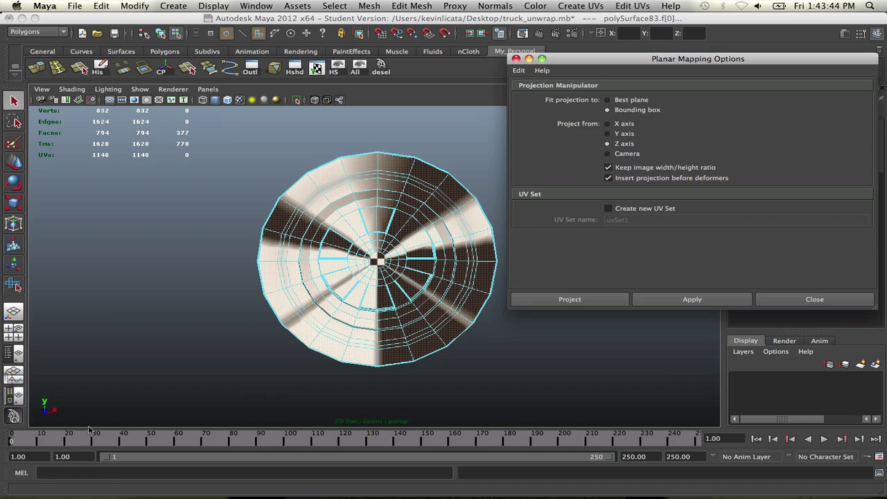
pyautogui.click(693, 299)
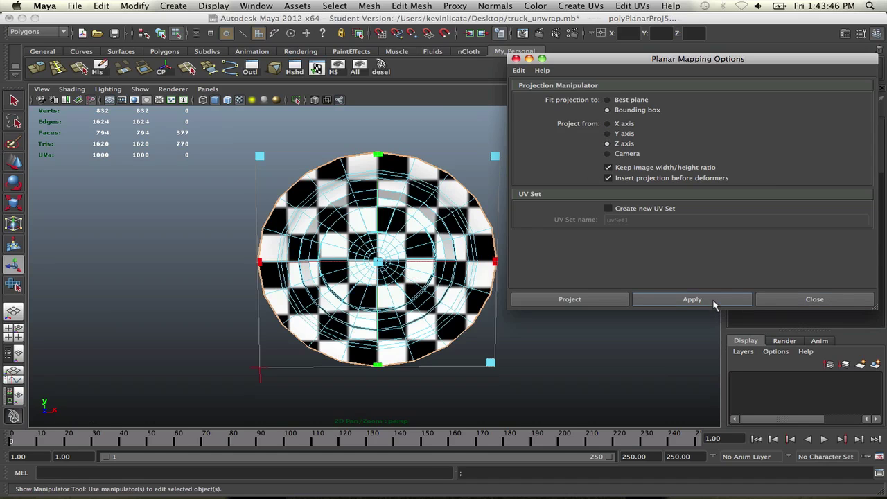
pyautogui.click(814, 298)
pyautogui.keyDown('alt'); pyautogui.moveTo(478, 297); pyautogui.dragTo(548, 280); pyautogui.keyUp('alt')
pyautogui.click(548, 279)
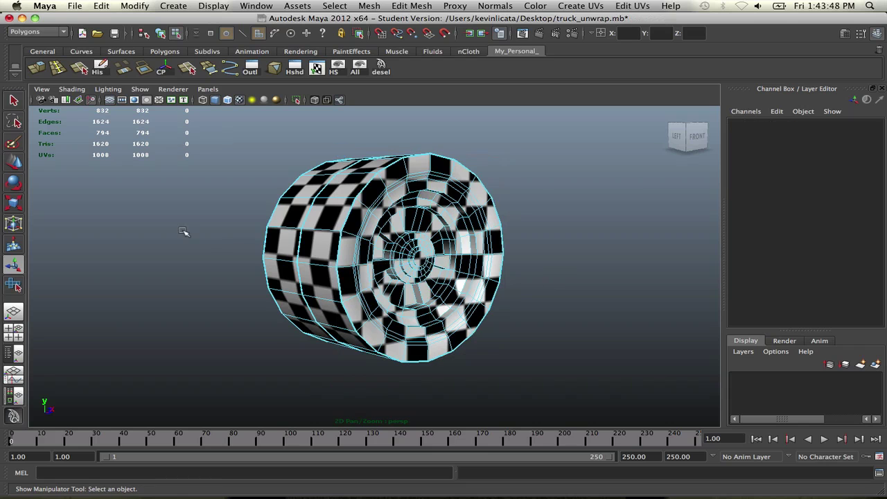
# Select all faces of the wheel's back half by growing the selection from a face on the back sidewall.
pyautogui.keyDown('alt'); pyautogui.moveTo(184, 233); pyautogui.dragTo(398, 226); pyautogui.keyUp('alt')
pyautogui.rightClick(389, 202)
pyautogui.moveTo(389, 202); pyautogui.dragTo(413, 223, button='right')
pyautogui.click(412, 189)
pyautogui.click(406, 167)
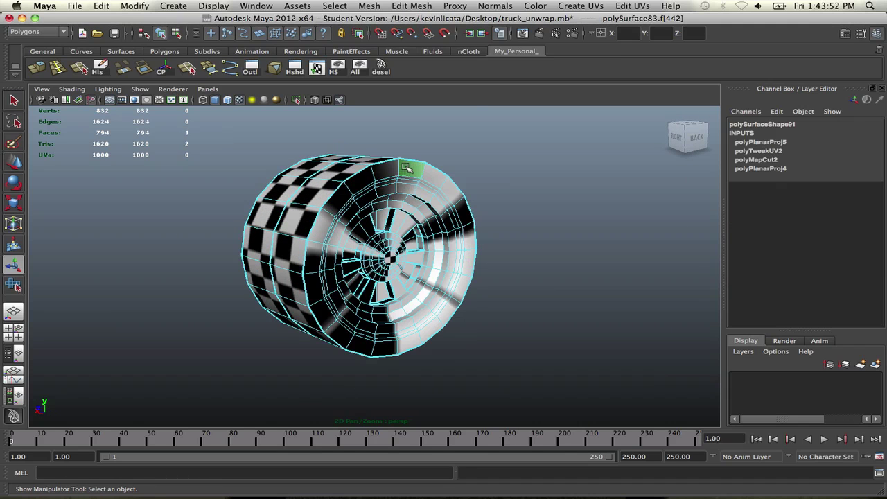
pyautogui.hotkey('shift', '.')
pyautogui.hotkey('shift', '.')
pyautogui.hotkey('shift', '.')
pyautogui.hotkey('shift', '.')
pyautogui.hotkey('shift', '.')
pyautogui.hotkey('shift', '.')
pyautogui.hotkey('shift', '.')
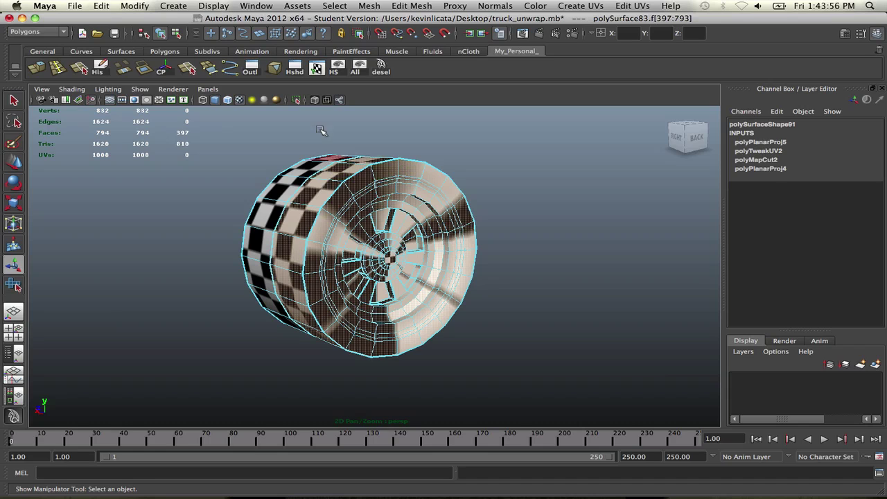
# Deselect the tread faces of the back half through their UV shell, leaving only the back side's faces selected.
pyautogui.click(316, 67)
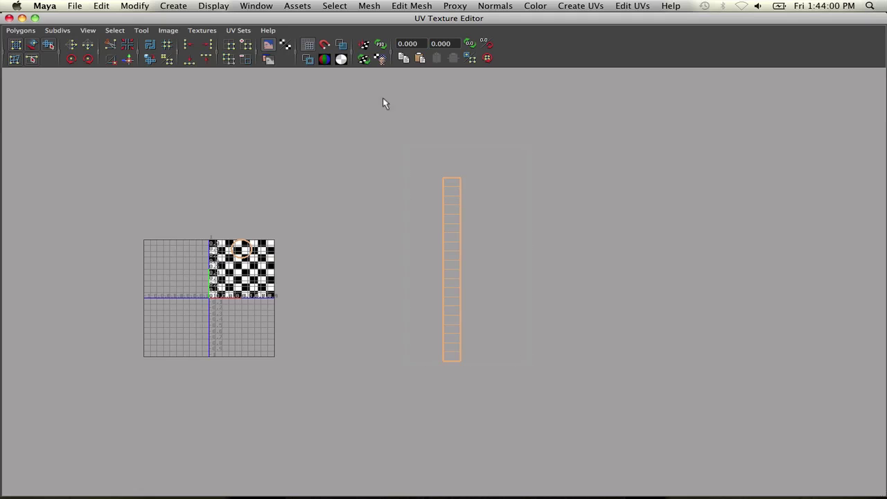
pyautogui.moveTo(436, 165); pyautogui.dragTo(436, 190, button='right')
pyautogui.keyDown('ctrl'); pyautogui.moveTo(398, 154); pyautogui.dragTo(505, 358); pyautogui.keyUp('ctrl')
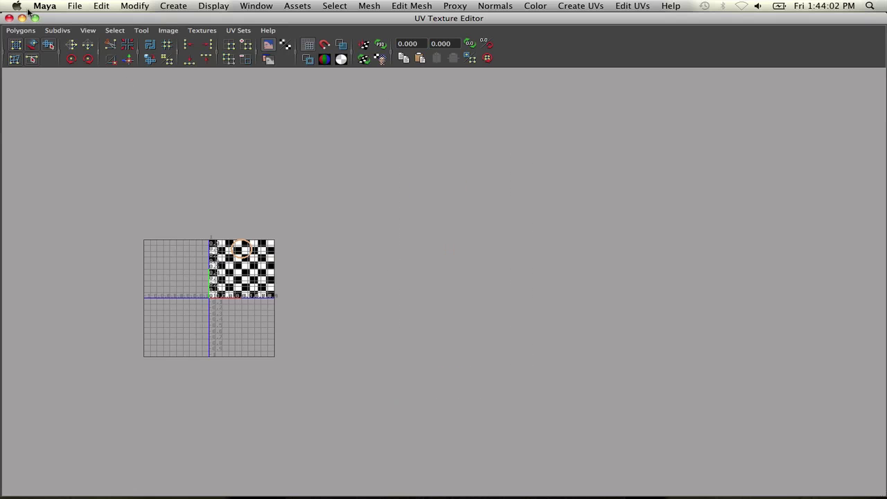
pyautogui.click(9, 18)
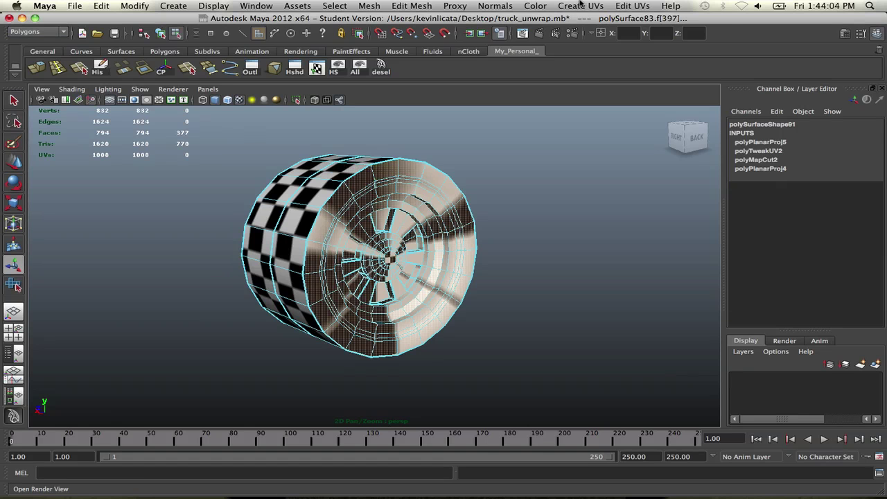
# Planar map the wheel's back side faces from the Z axis, fitted to the bounding box, and show their UVs in the UV Texture Editor.
pyautogui.click(579, 5)
pyautogui.click(720, 26)
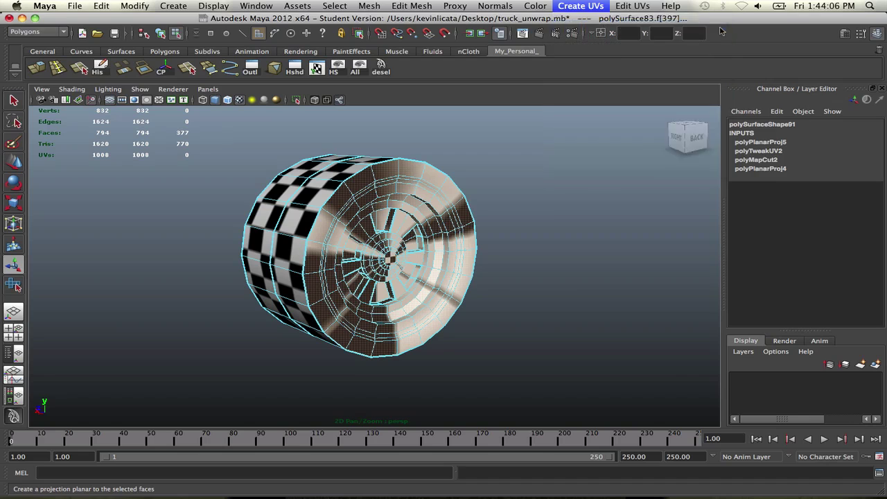
pyautogui.click(692, 299)
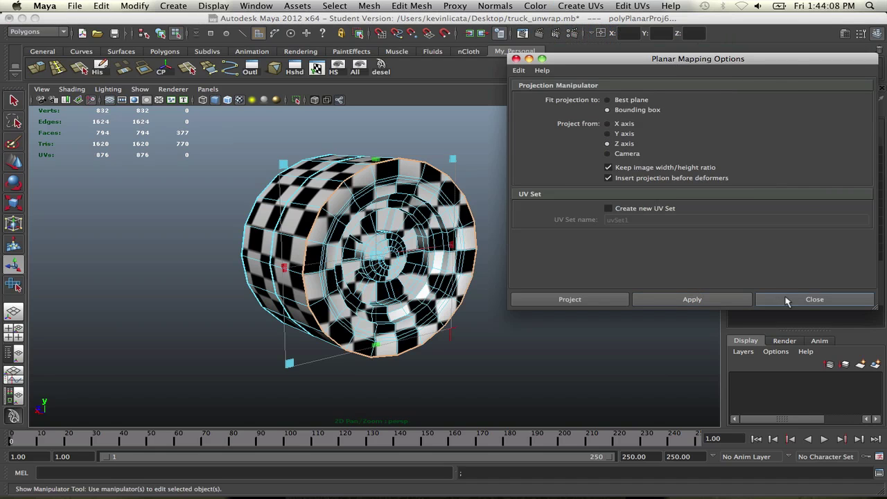
pyautogui.click(786, 301)
pyautogui.rightClick(397, 201)
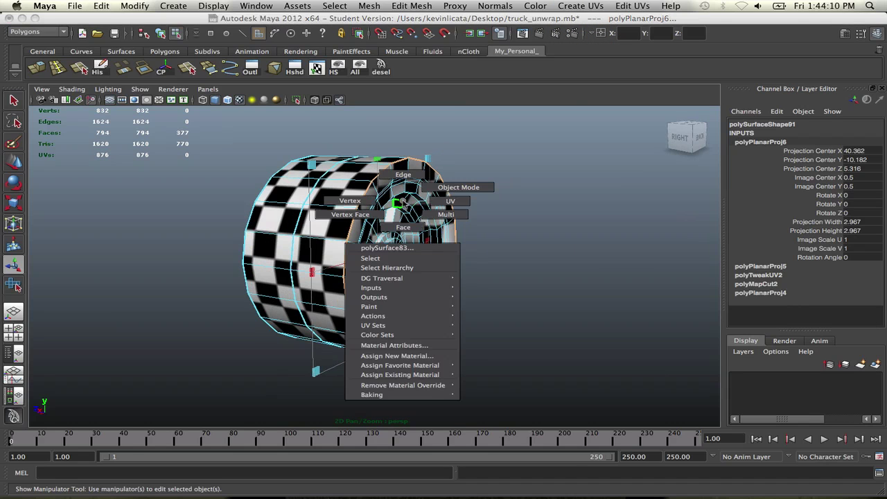
pyautogui.click(324, 100)
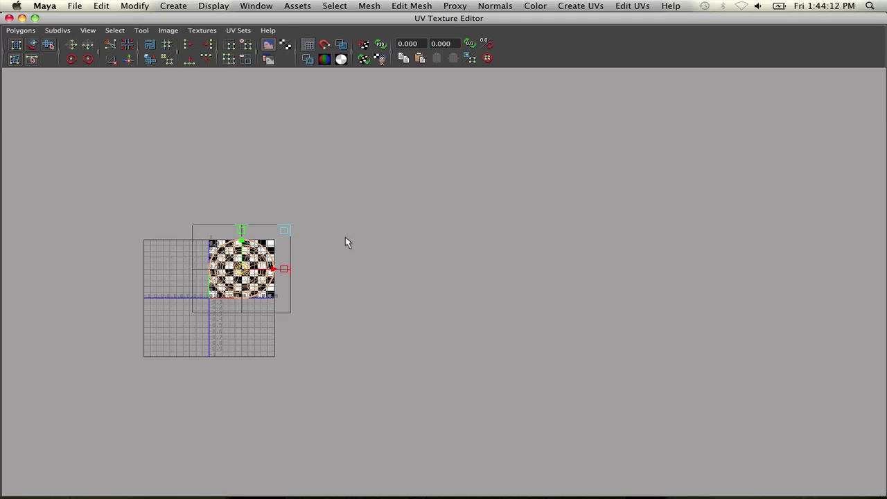
# Move the back side's UV shell, and then the front side's, out of the texture square, placing the front shell beside the tread shell.
pyautogui.moveTo(235, 272); pyautogui.dragTo(381, 360)
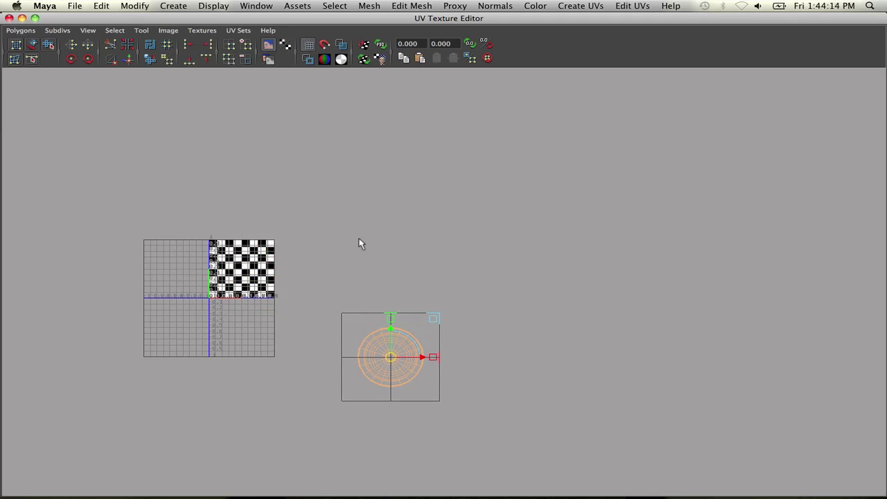
pyautogui.click(360, 238)
pyautogui.moveTo(190, 232); pyautogui.dragTo(283, 300)
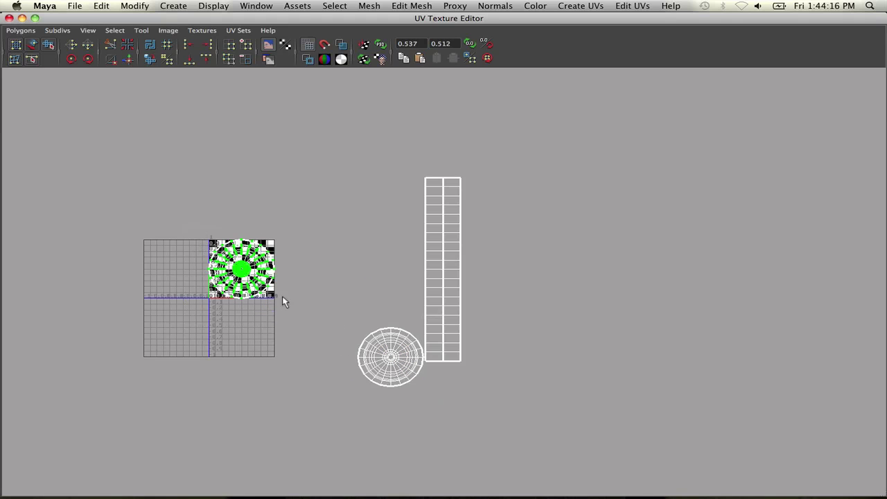
pyautogui.moveTo(242, 271); pyautogui.dragTo(514, 266)
# Select the back side's entire UV shell, place it directly beneath the front side's shell, and clear the selection.
pyautogui.moveTo(349, 322); pyautogui.dragTo(407, 388)
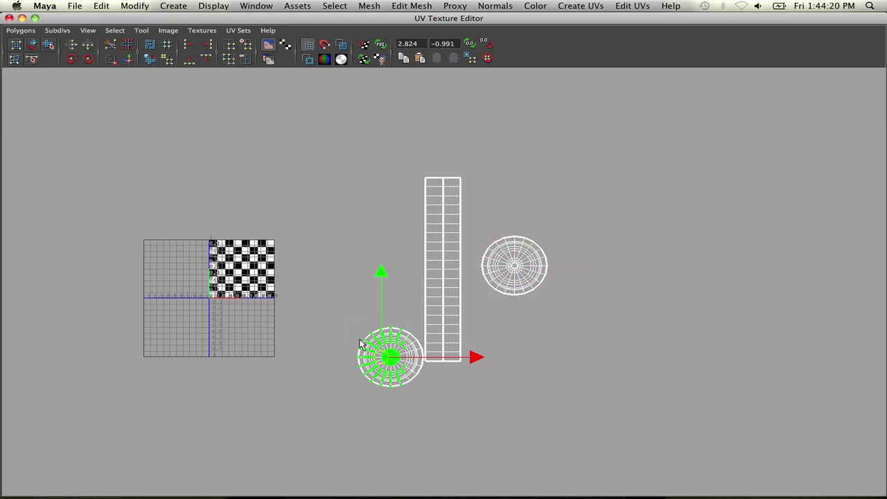
pyautogui.keyDown('ctrl'); pyautogui.moveTo(347, 323); pyautogui.dragTo(393, 309, button='right'); pyautogui.keyUp('ctrl')
pyautogui.moveTo(389, 356); pyautogui.dragTo(513, 351)
pyautogui.click(561, 296)
# Unfold the front side's UV shell twice with the vertical constraint and unselected UVs pinned, and clear the selection.
pyautogui.scroll(8, 586, 338)
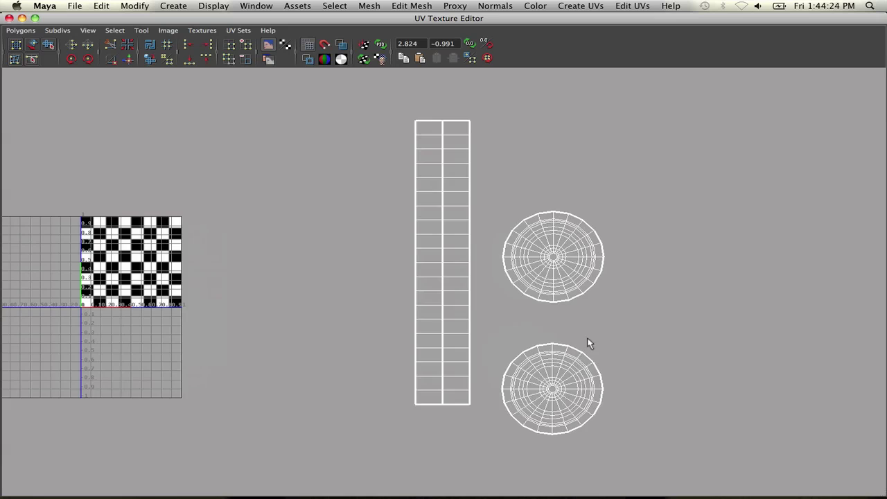
pyautogui.moveTo(509, 269); pyautogui.dragTo(556, 272, button='right')
pyautogui.scroll(-2, 443, 202)
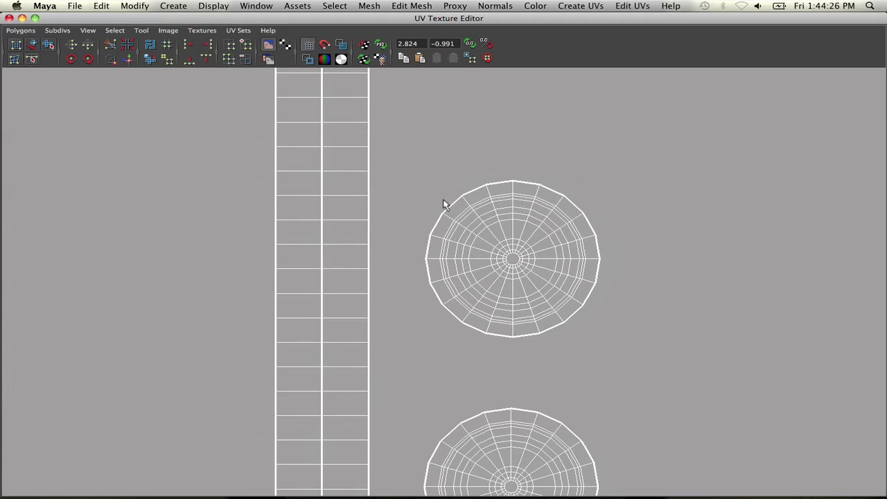
pyautogui.moveTo(613, 361); pyautogui.dragTo(626, 365)
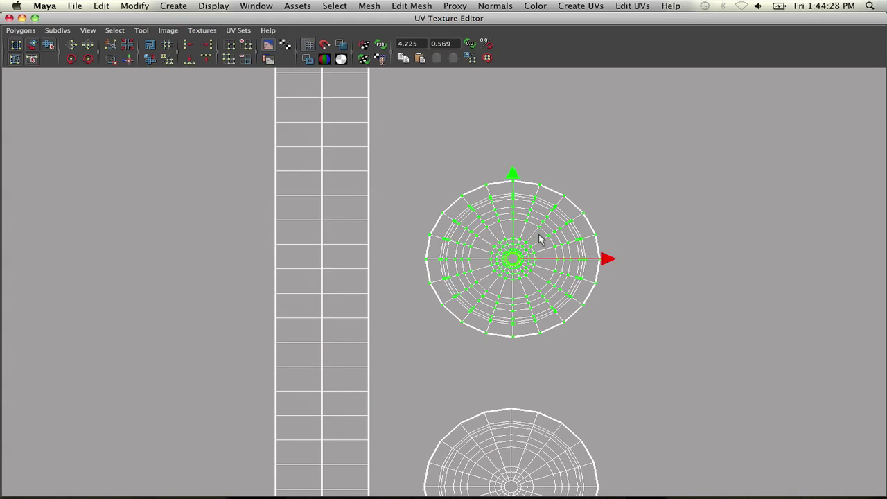
pyautogui.keyDown('shift'); pyautogui.moveTo(544, 234); pyautogui.dragTo(548, 202, button='right'); pyautogui.keyUp('shift')
pyautogui.click(626, 225)
pyautogui.click(673, 247)
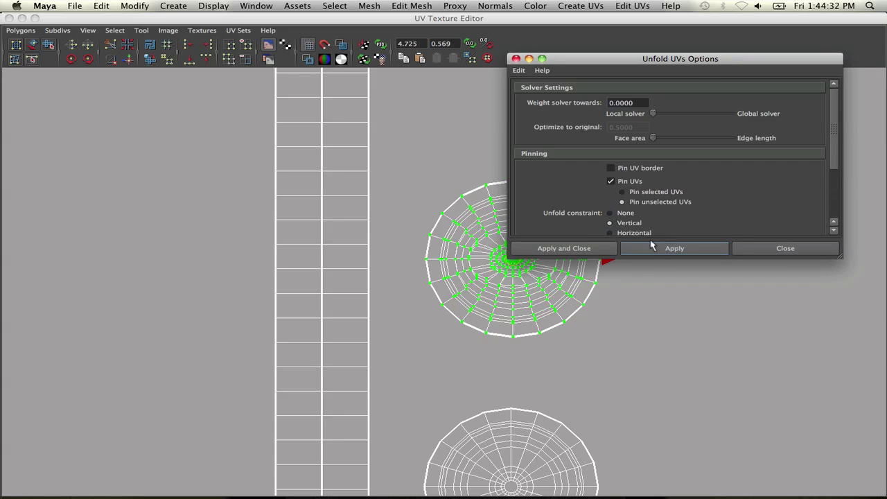
pyautogui.click(651, 247)
pyautogui.click(785, 250)
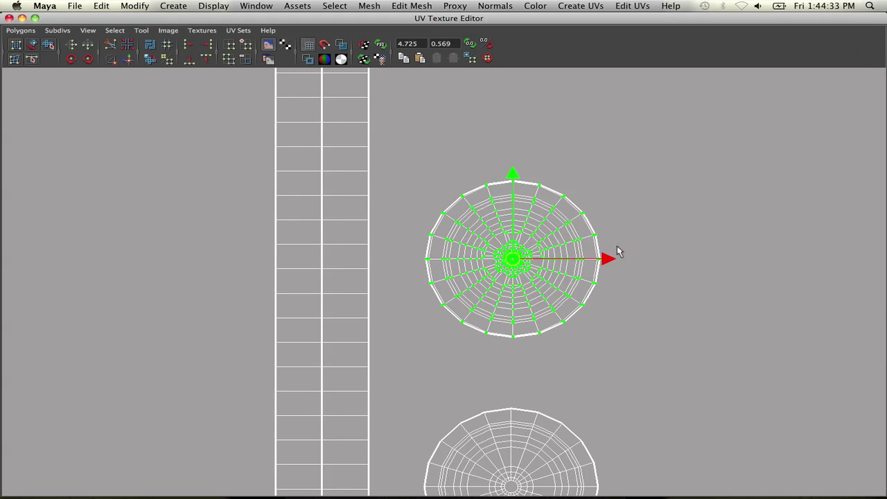
pyautogui.click(566, 268)
# Examine the checker pattern on the wheel's tread and back side in the 3D view.
pyautogui.press('a')
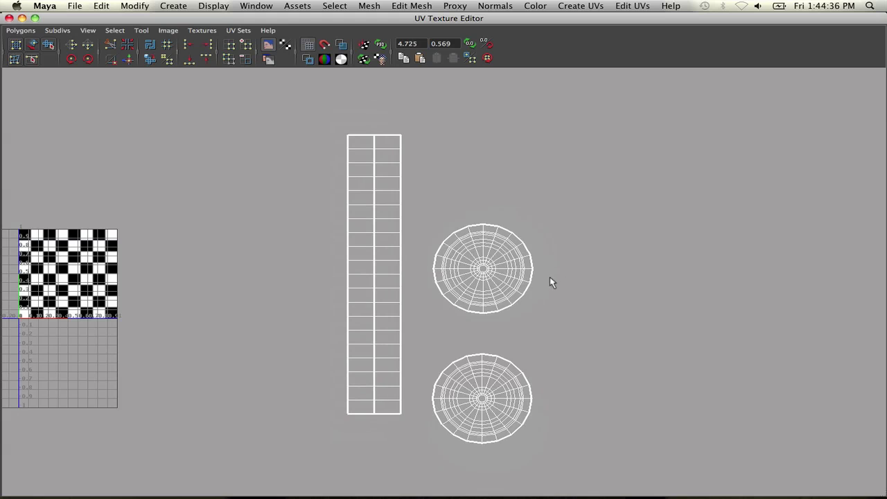
pyautogui.click(9, 18)
pyautogui.moveTo(281, 186); pyautogui.dragTo(337, 173, button='right')
pyautogui.click(430, 166)
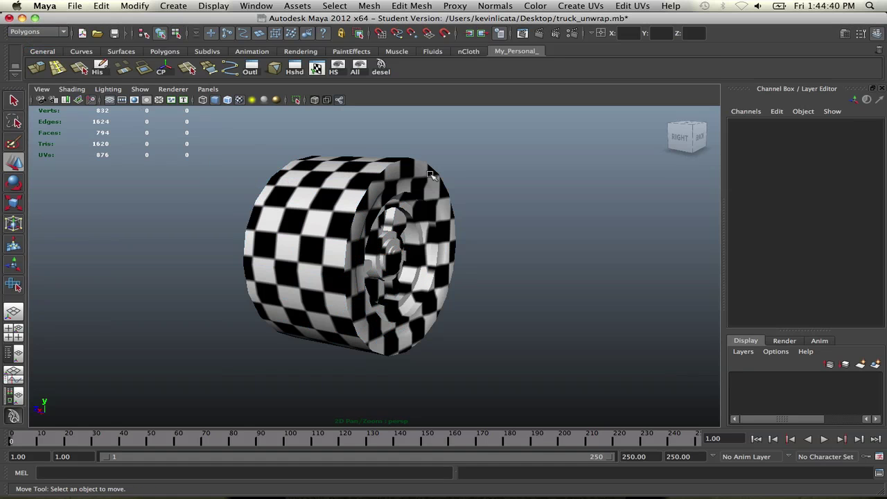
pyautogui.keyDown('alt'); pyautogui.moveTo(461, 182); pyautogui.dragTo(204, 216); pyautogui.keyUp('alt')
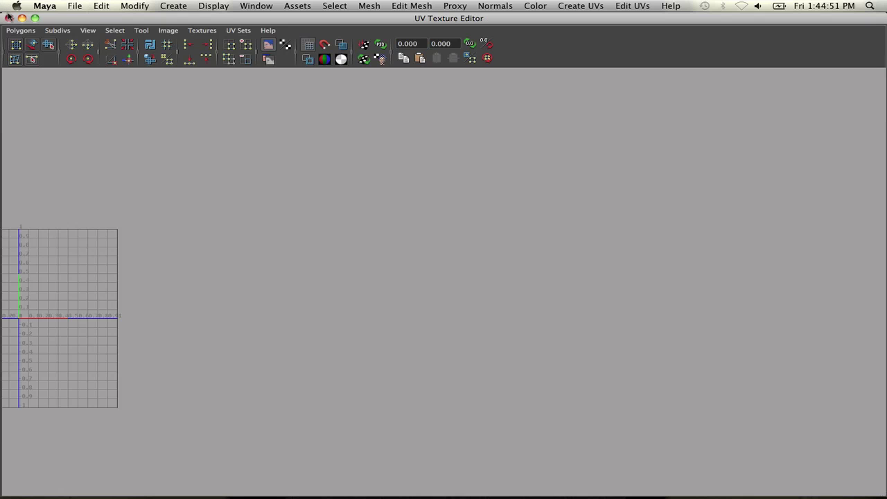
# Delete the wheel's construction history and show its UVs in the UV Texture Editor again.
pyautogui.click(8, 17)
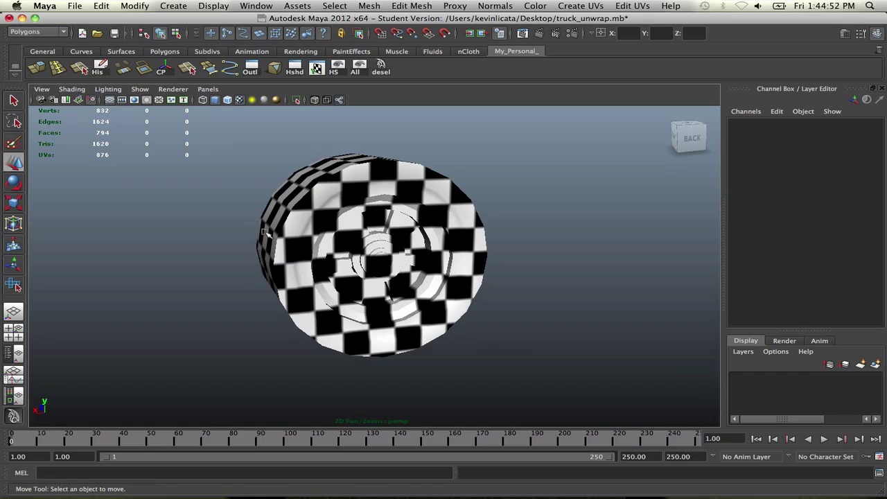
pyautogui.click(99, 67)
pyautogui.click(316, 68)
pyautogui.scroll(-2, 422, 216)
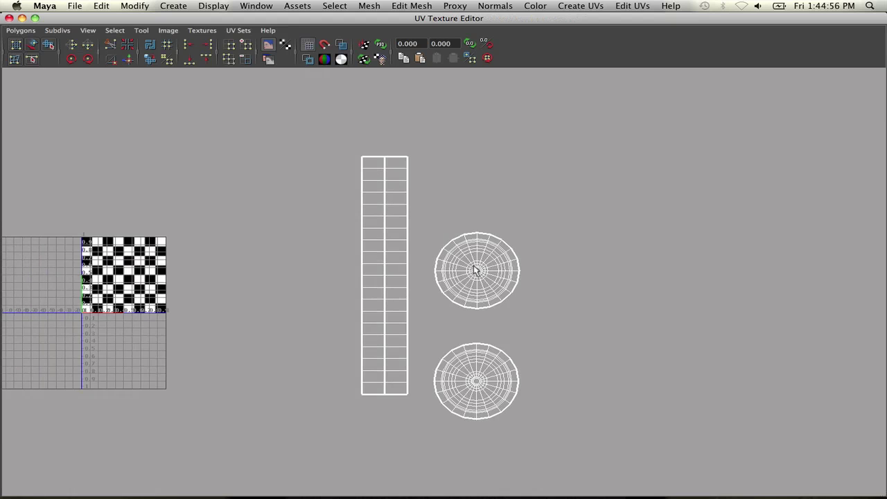
# Select both round side UV shells and move them together between the texture square and the tread shell.
pyautogui.scroll(1, 465, 245)
pyautogui.moveTo(465, 245); pyautogui.dragTo(511, 245, button='right')
pyautogui.moveTo(546, 334); pyautogui.dragTo(546, 334)
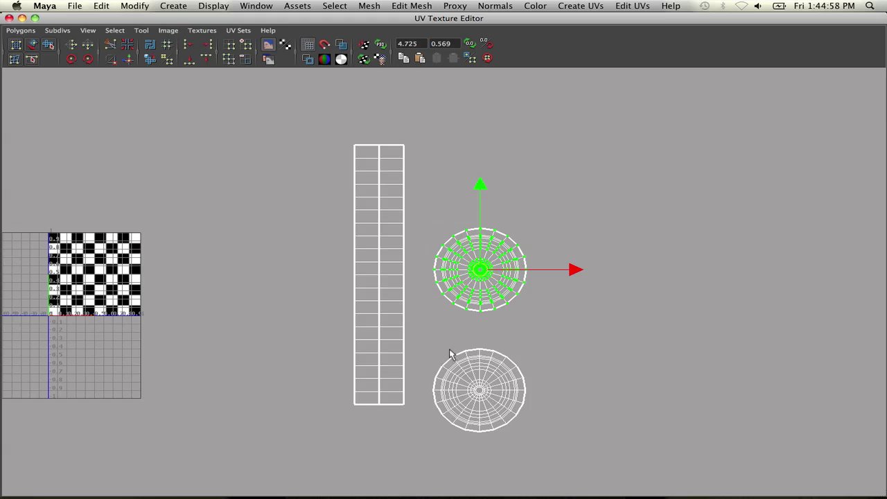
pyautogui.keyDown('shift'); pyautogui.moveTo(561, 451); pyautogui.dragTo(561, 453); pyautogui.keyUp('shift')
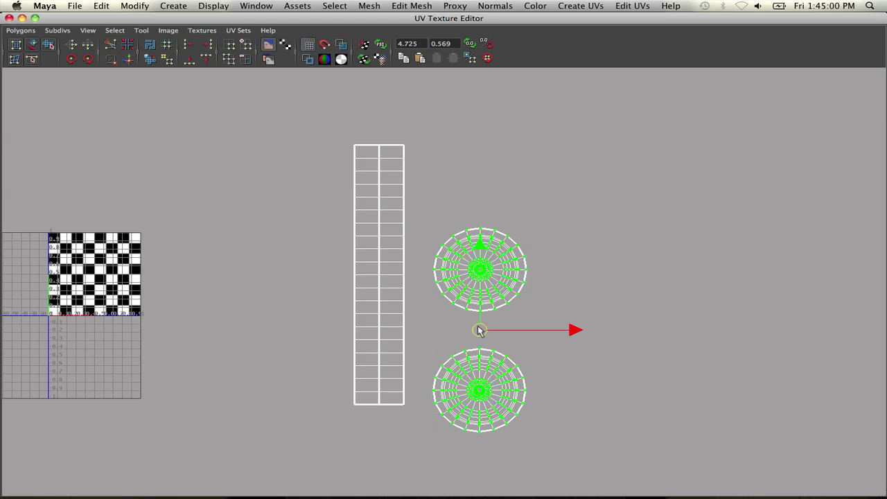
pyautogui.moveTo(479, 330); pyautogui.dragTo(218, 187)
pyautogui.click(348, 172)
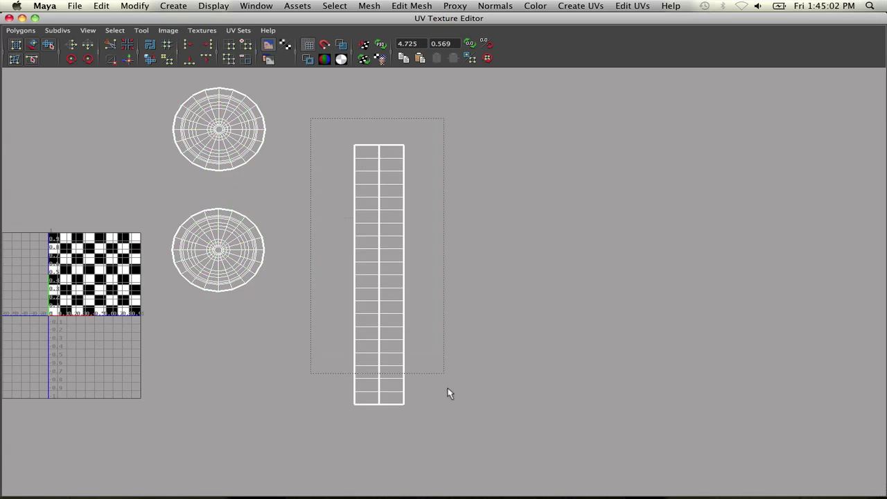
pyautogui.moveTo(447, 393); pyautogui.dragTo(448, 394)
pyautogui.scroll(-1, 415, 237)
pyautogui.scroll(4, 416, 236)
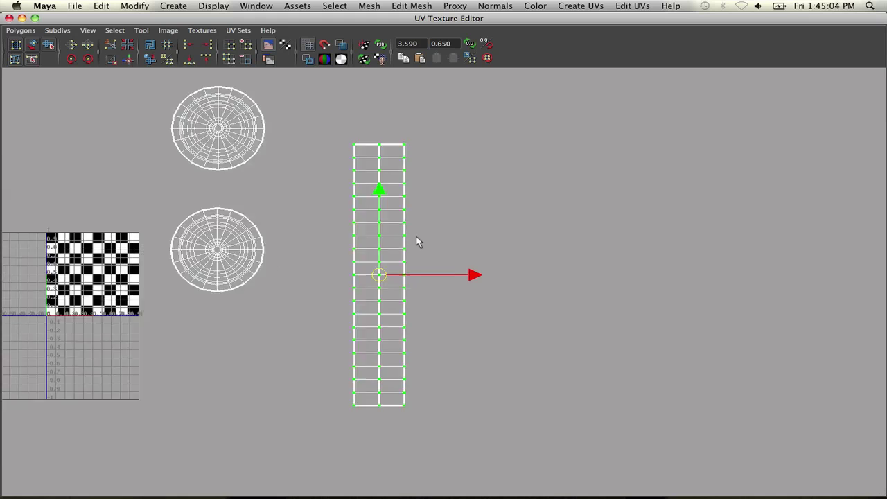
pyautogui.keyDown('alt'); pyautogui.moveTo(394, 241); pyautogui.dragTo(459, 250, button='middle'); pyautogui.keyUp('alt')
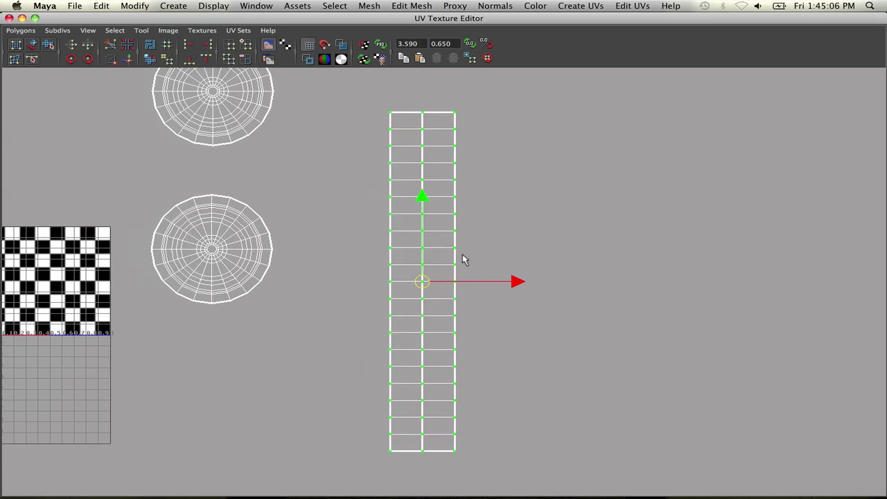
pyautogui.scroll(-1, 398, 200)
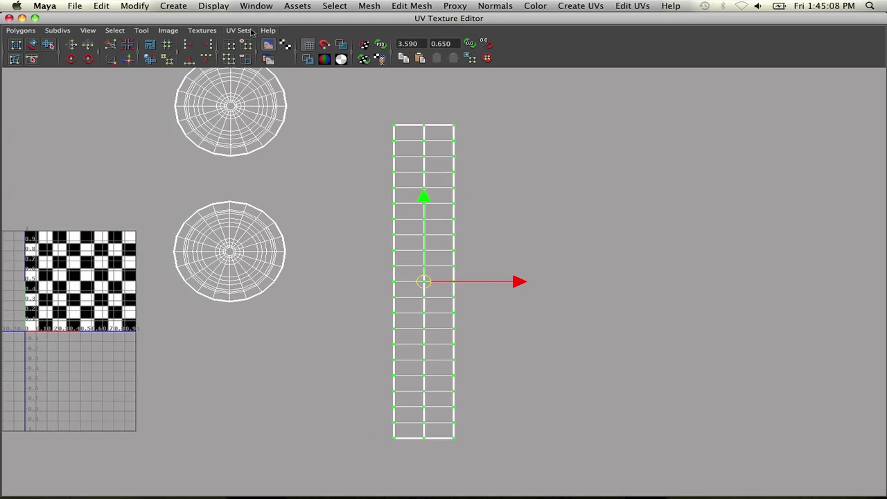
pyautogui.click(31, 34)
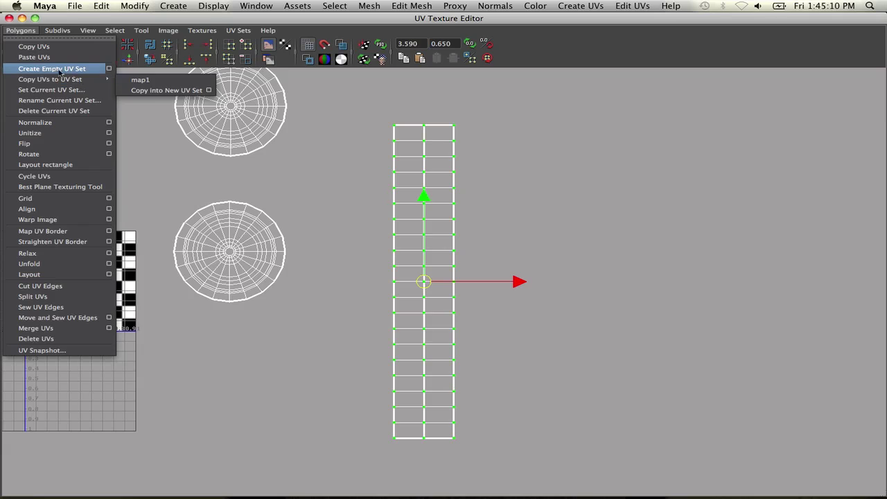
pyautogui.moveTo(73, 80)
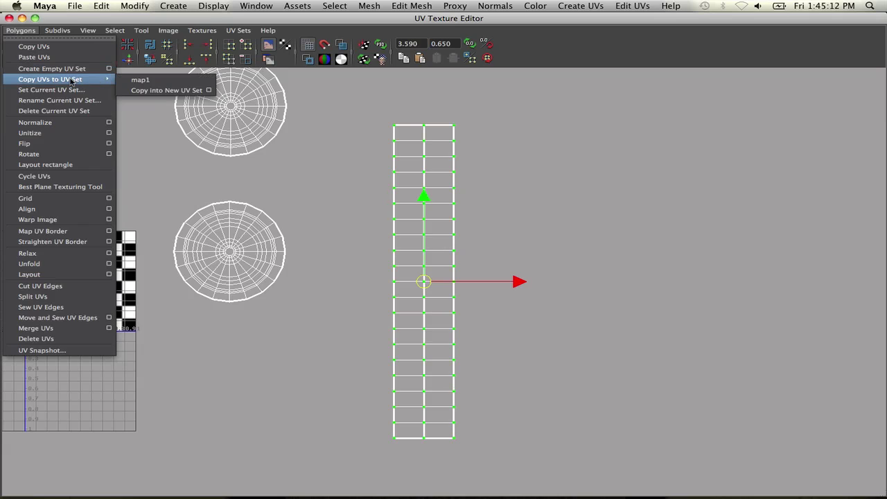
pyautogui.click(536, 158)
pyautogui.click(230, 31)
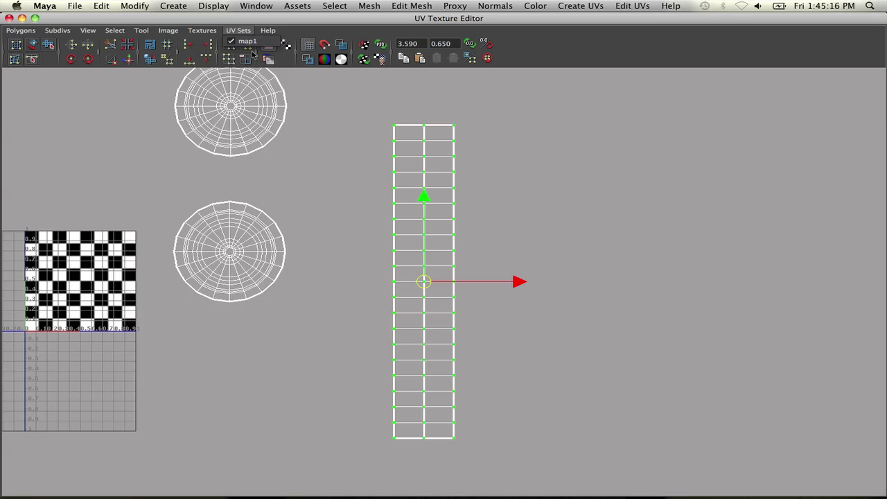
pyautogui.click(240, 23)
pyautogui.click(513, 173)
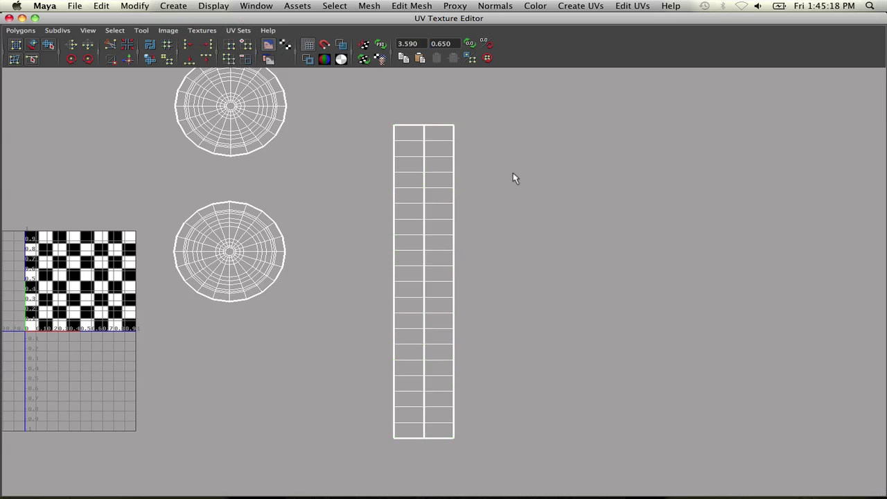
# Inspect the checker pattern on the wheel's back side in the 3D view with component selection turned off.
pyautogui.click(9, 18)
pyautogui.keyDown('alt'); pyautogui.moveTo(355, 235); pyautogui.dragTo(352, 214); pyautogui.keyUp('alt')
pyautogui.press('F8')
pyautogui.keyDown('alt'); pyautogui.moveTo(352, 215); pyautogui.dragTo(380, 228, button='right'); pyautogui.keyUp('alt')
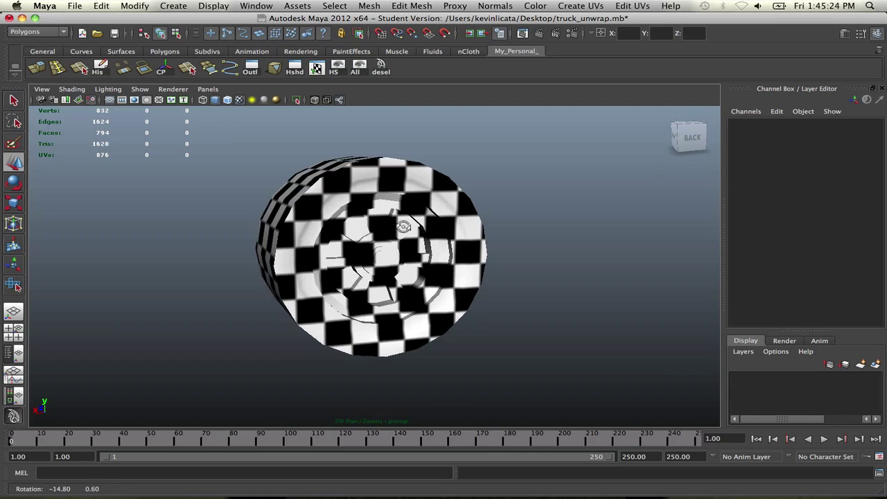